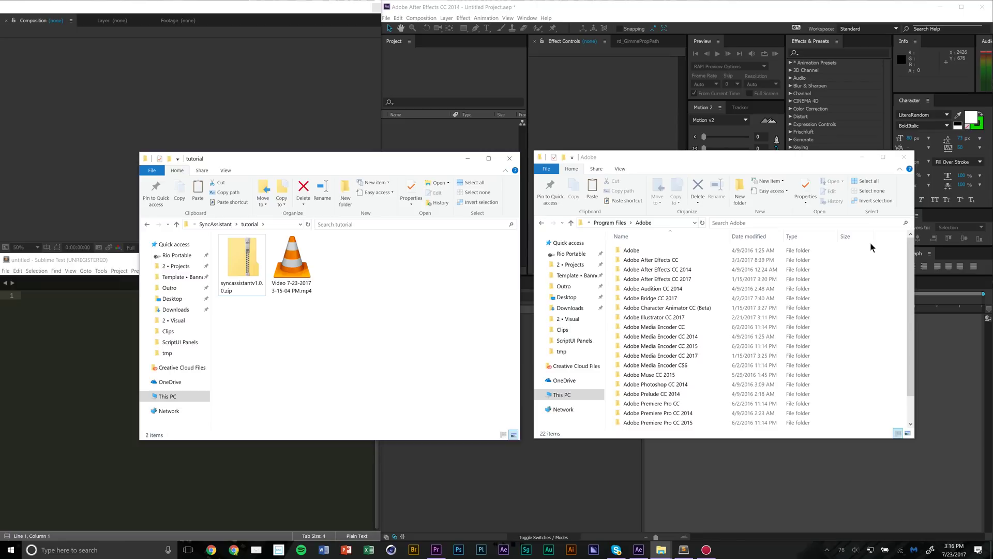
Extract syncassistantv1.0.0.zip from the tutorial folder into the suggested destination folder, showing the extracted files when complete
drag(425, 160, 428, 160)
click(231, 296)
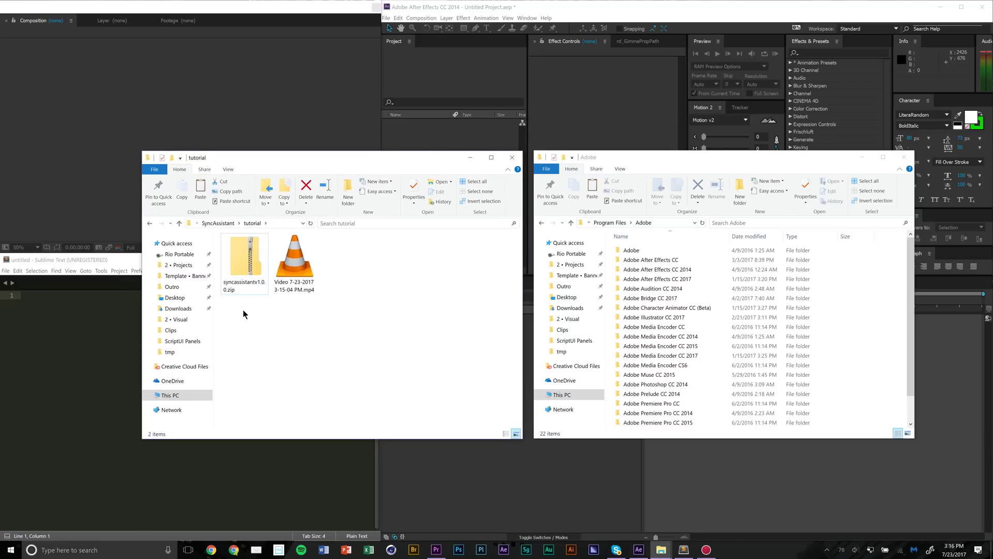
click(246, 278)
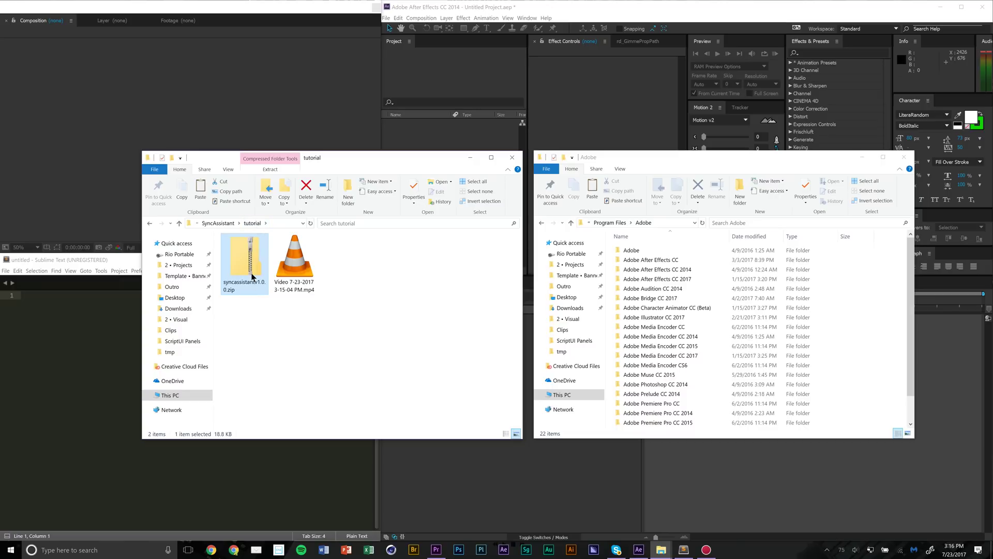
right_click(252, 276)
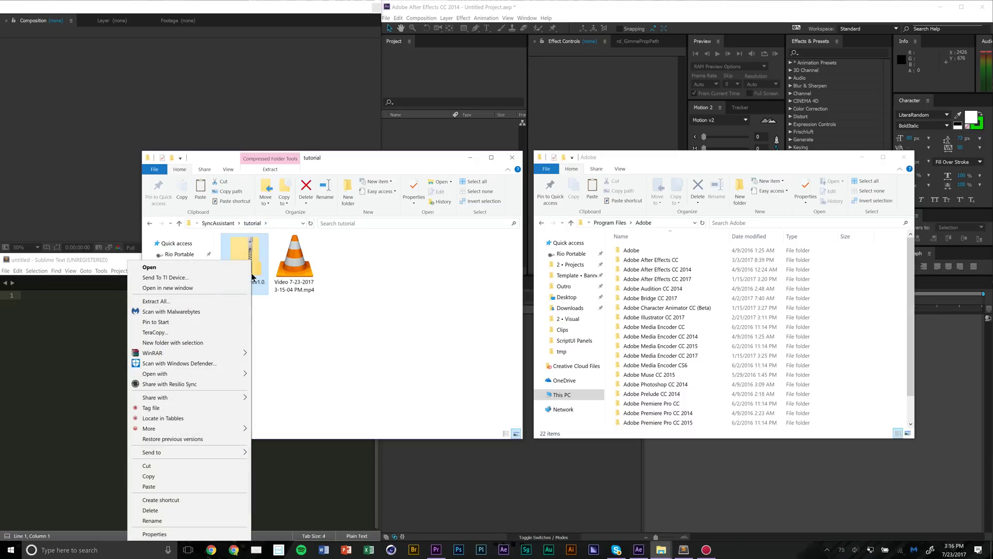
click(184, 302)
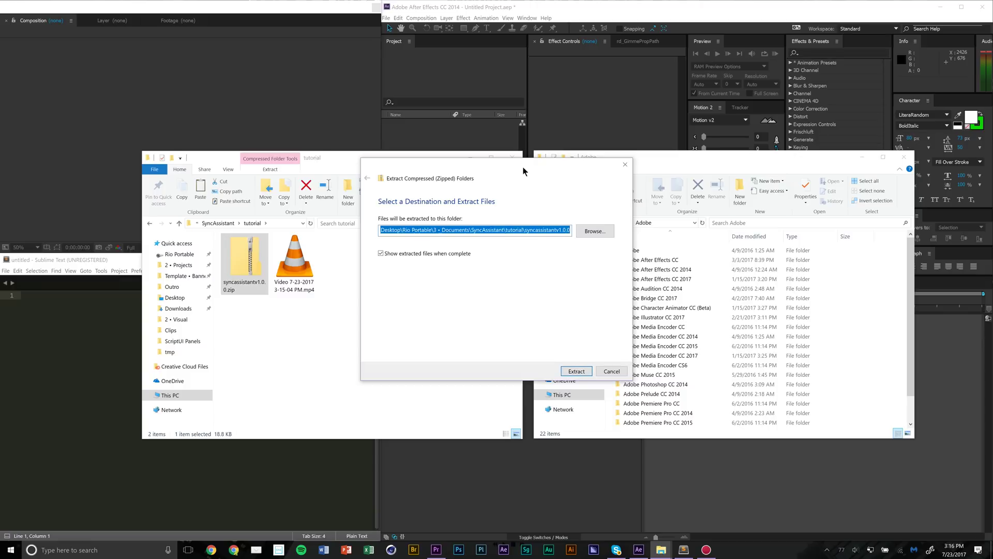
drag(523, 167, 526, 183)
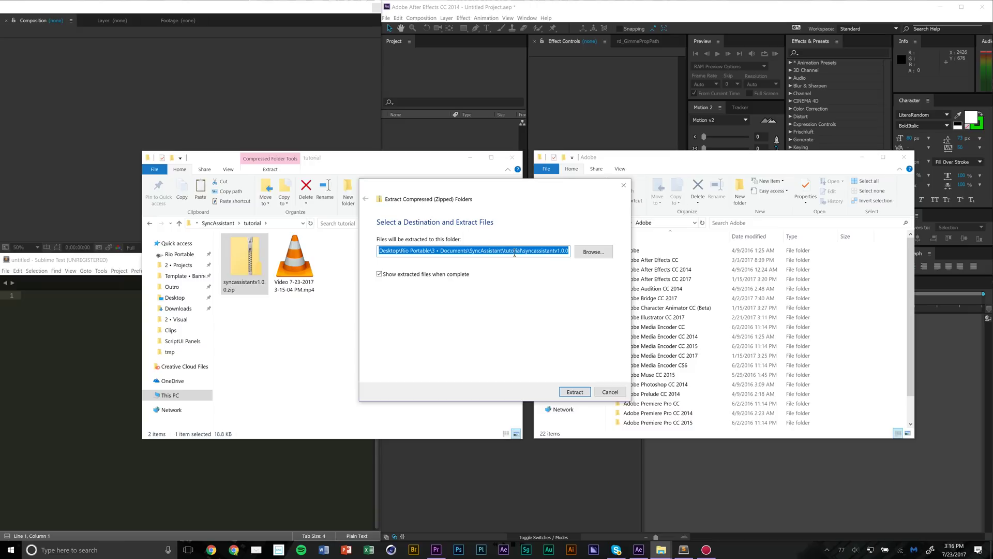
click(564, 390)
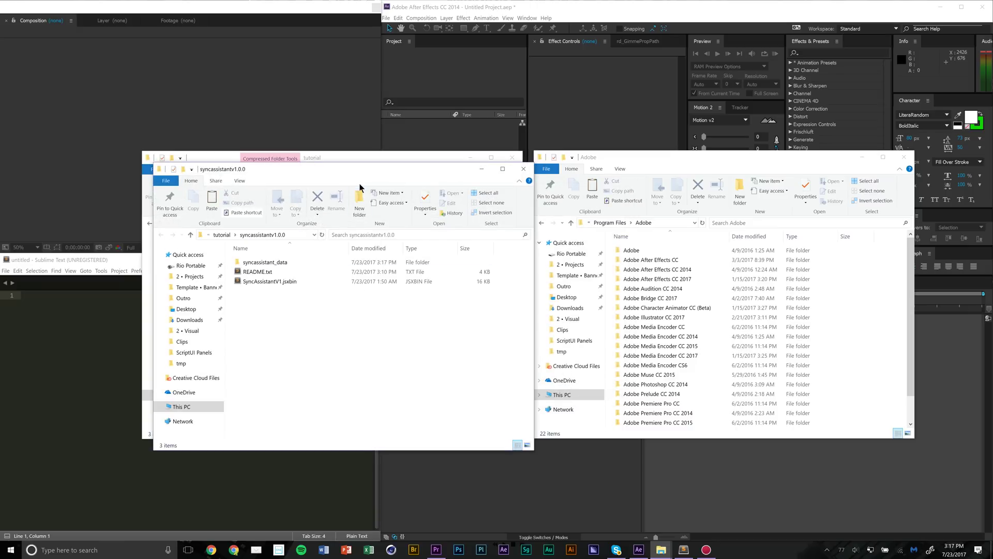
Open the extracted README.txt in Sublime Text and arrange the extracted folder's window so the text is uncovered
drag(366, 173, 404, 159)
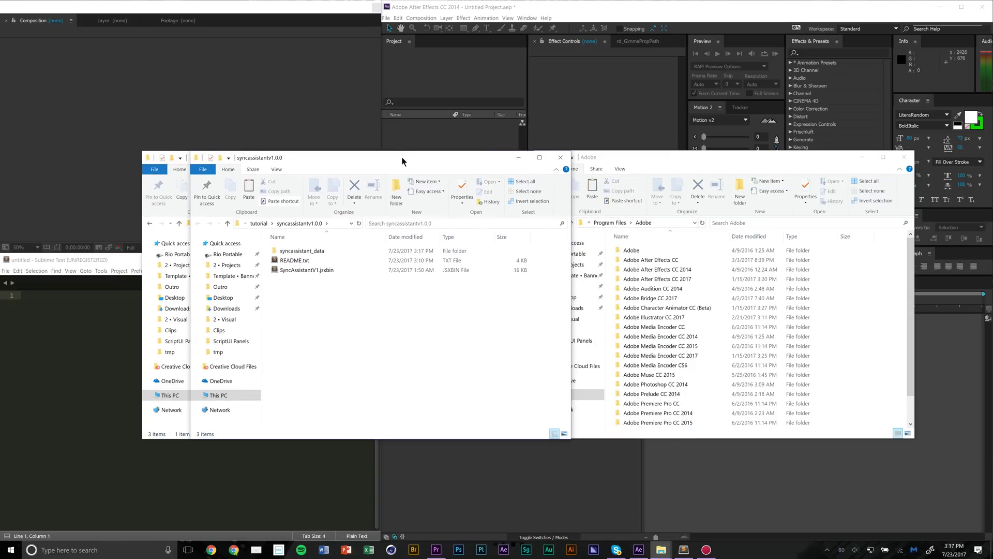
drag(491, 155, 421, 164)
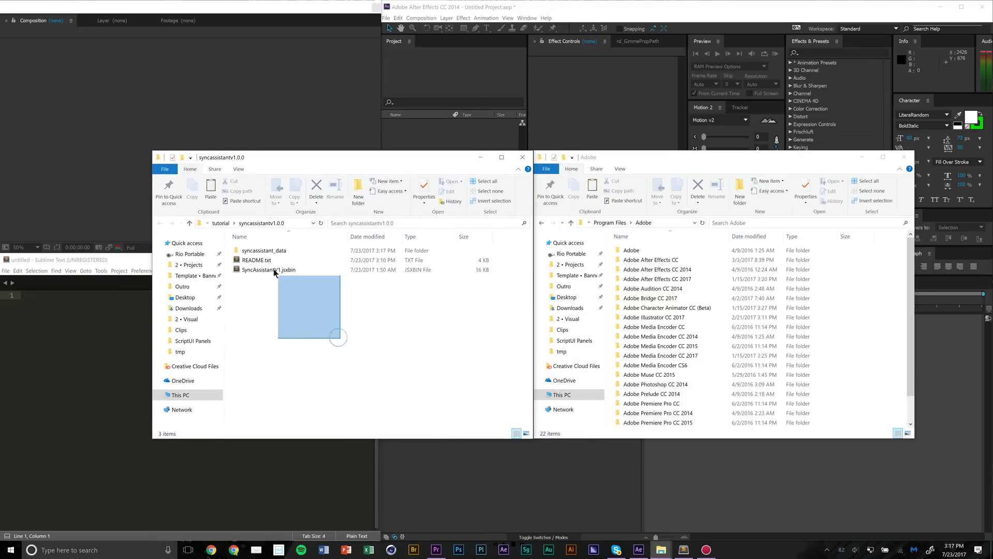
drag(344, 341, 260, 246)
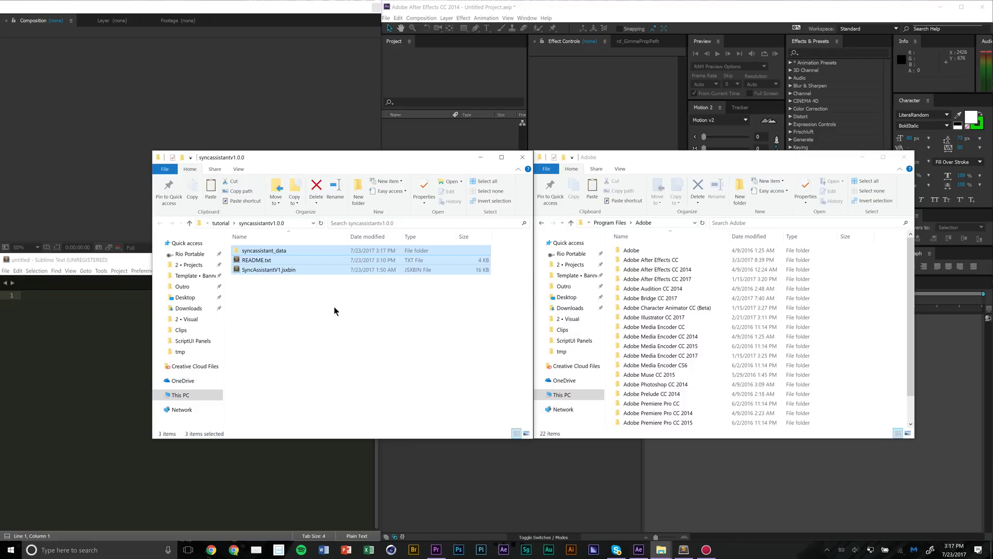
click(315, 292)
drag(262, 263, 50, 283)
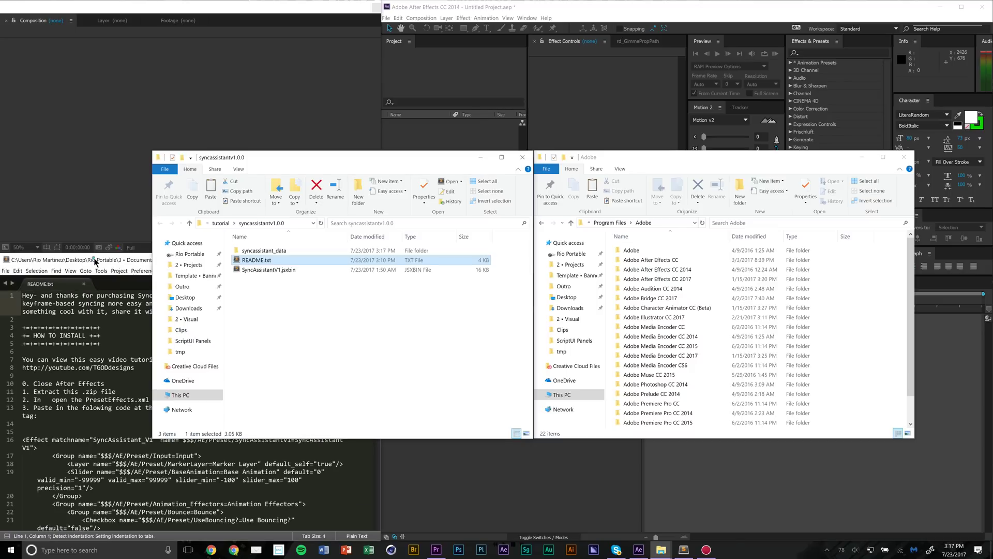
click(93, 263)
drag(309, 157, 307, 30)
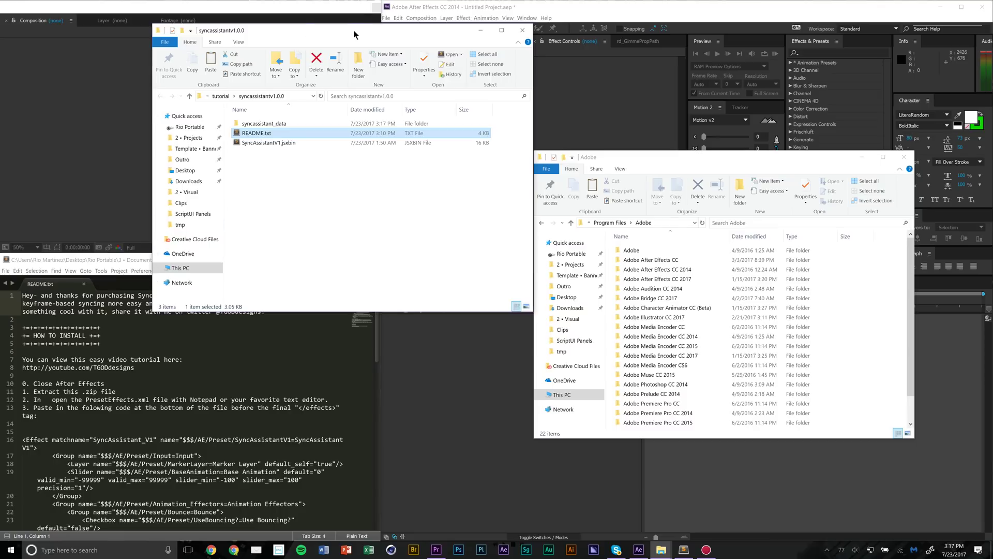
Review the README's installation instructions down to the code that must go into PresetEffects.xml
click(114, 258)
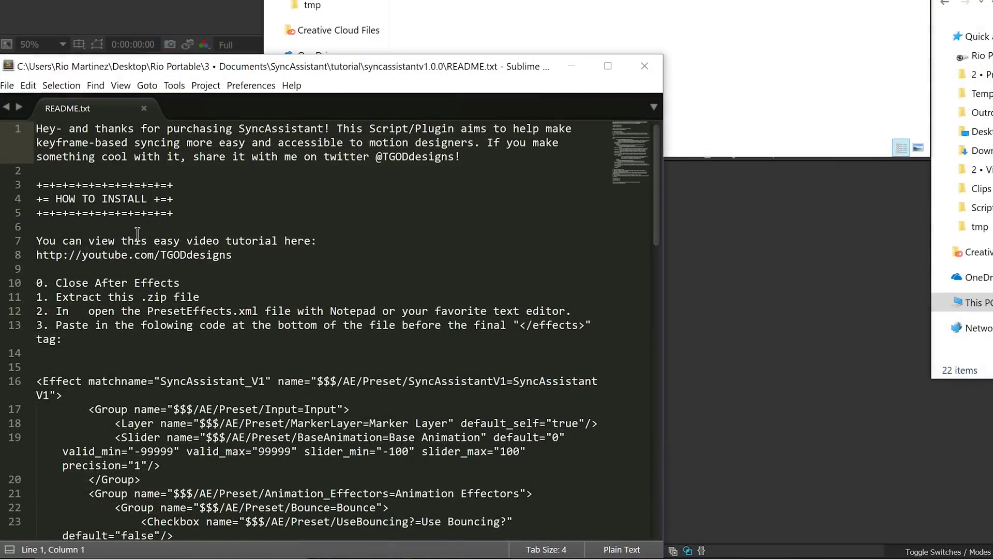
drag(277, 253, 25, 240)
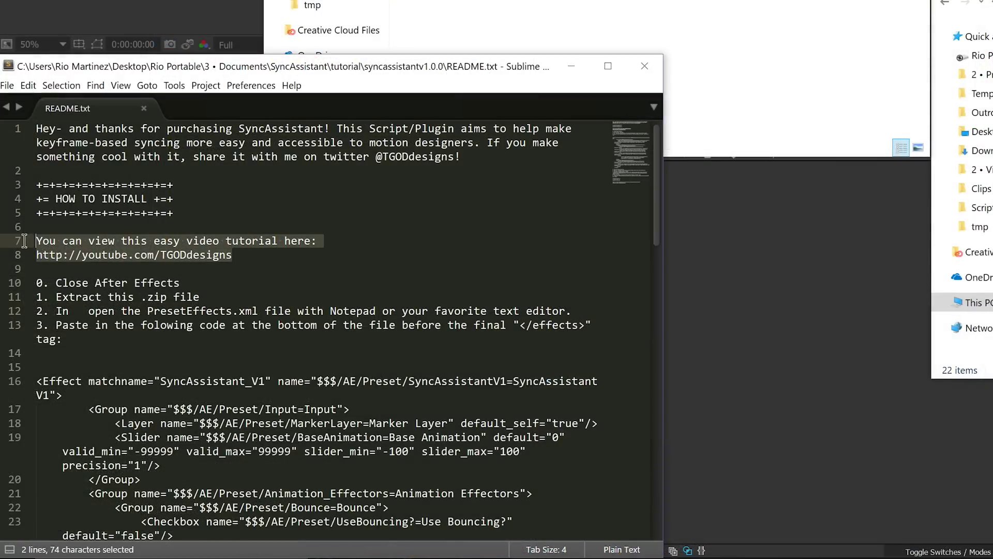
click(234, 256)
scroll(234, 256, down, 2)
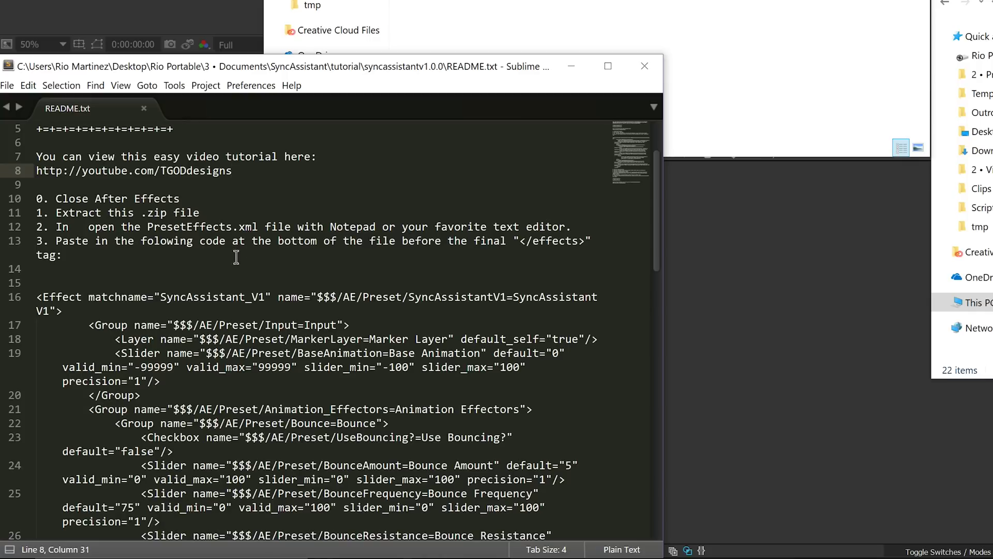
scroll(234, 211, down, 1)
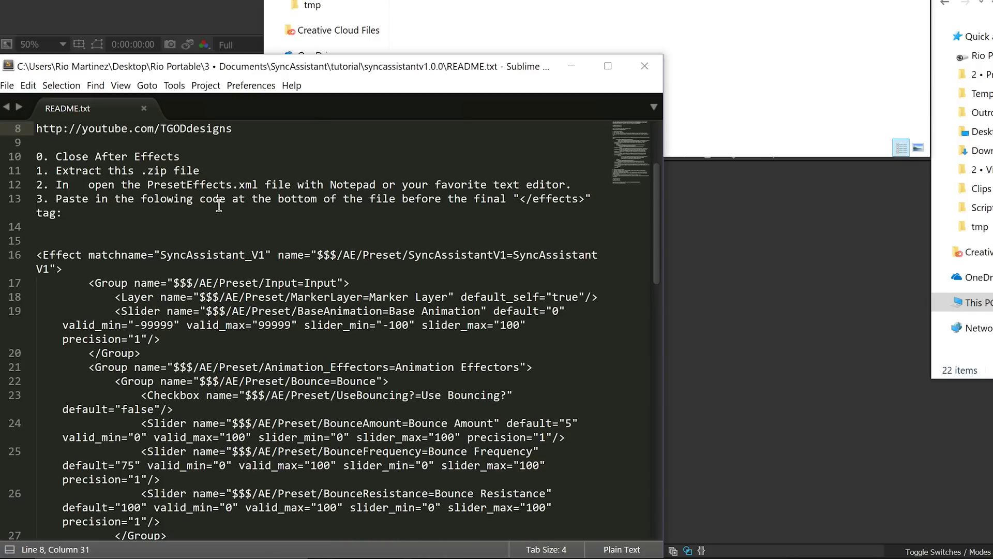
scroll(652, 178, down, 1)
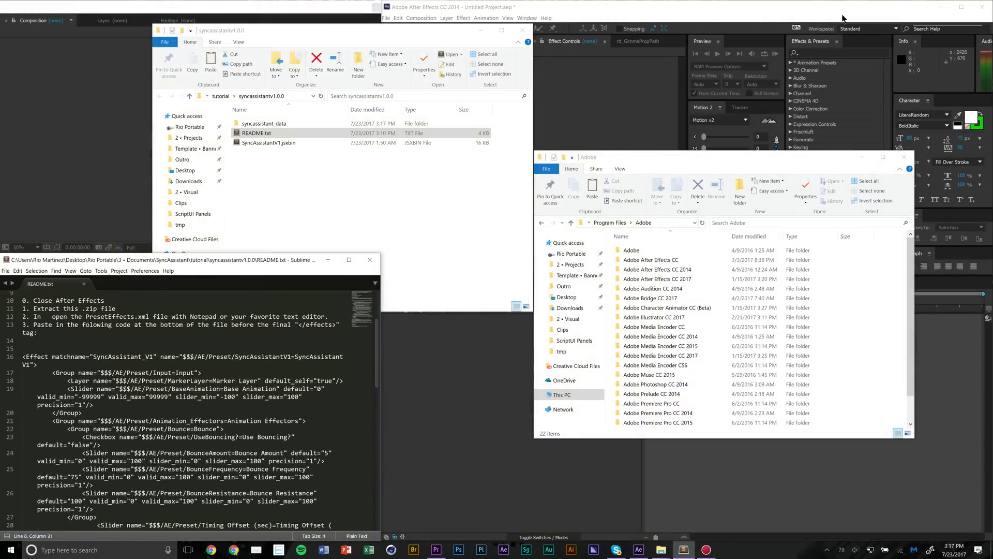
Close After Effects and open the Support Files folder inside the Adobe After Effects CC 2014 program folder
click(989, 7)
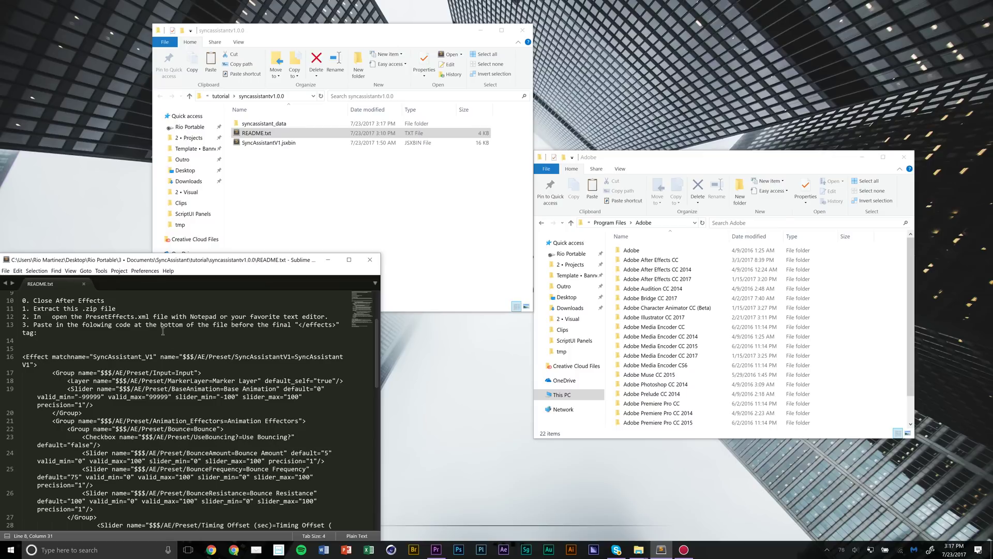
click(675, 160)
drag(674, 160, 659, 158)
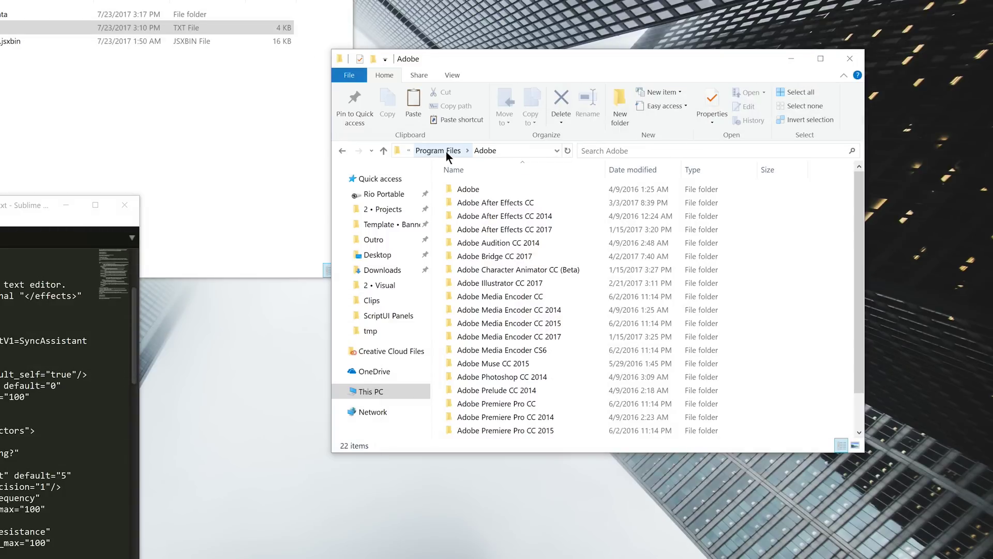
double_click(538, 218)
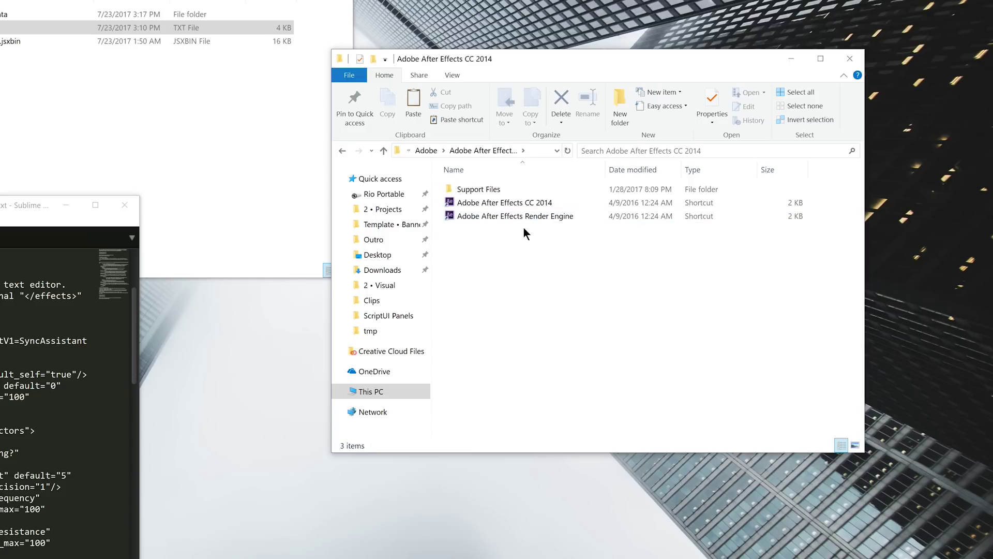
double_click(471, 190)
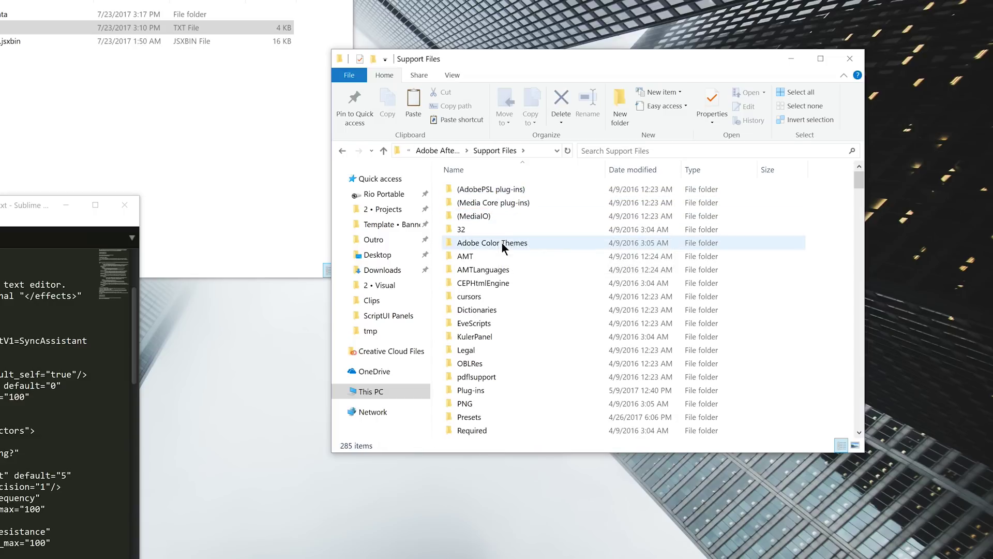
Find and select PresetEffects.xml in the Support Files folder
scroll(503, 243, down, 12)
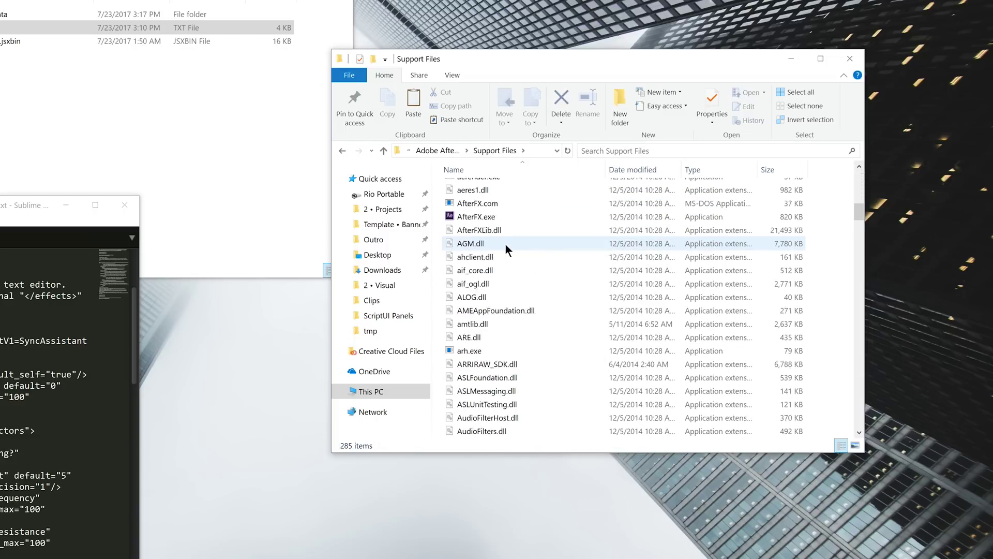
scroll(505, 244, down, 6)
click(506, 250)
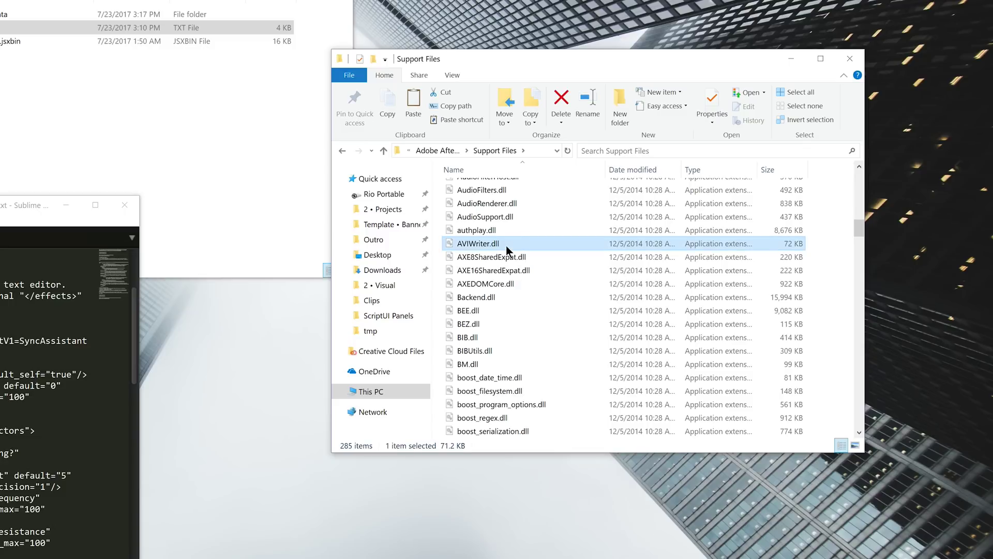
text(pre)
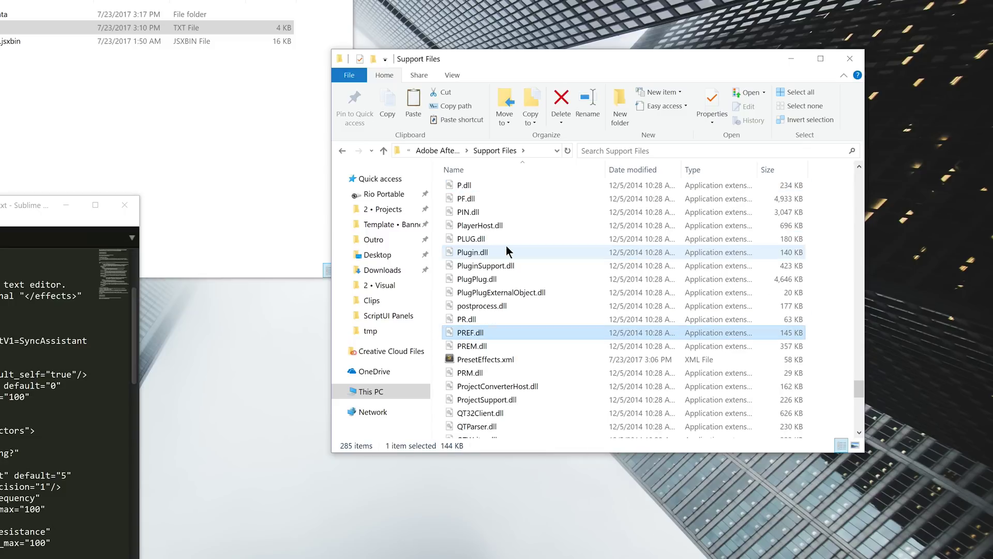
key(Down)
key(Down)
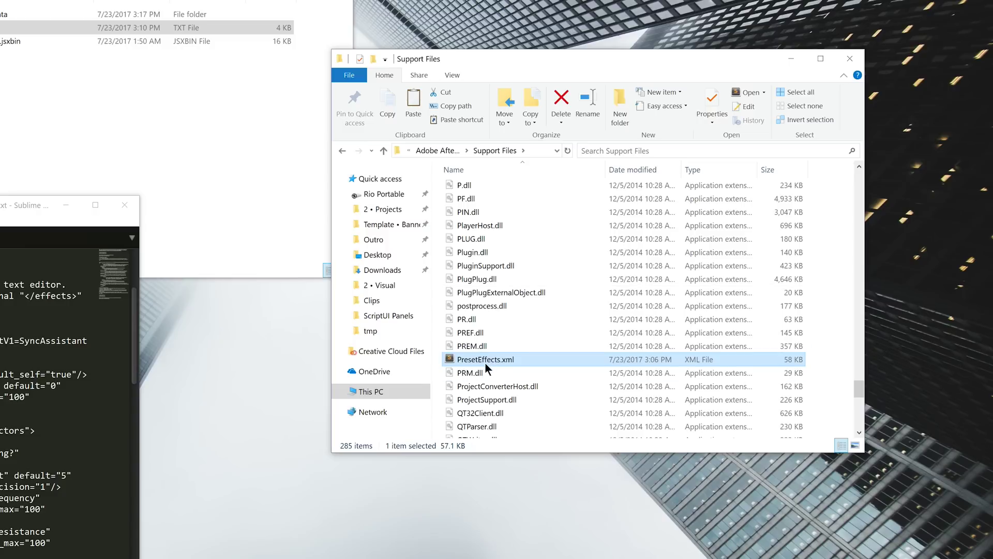
Open PresetEffects.xml in Notepad and move its window clear of the README
scroll(564, 334, down, 4)
scroll(687, 394, down, 6)
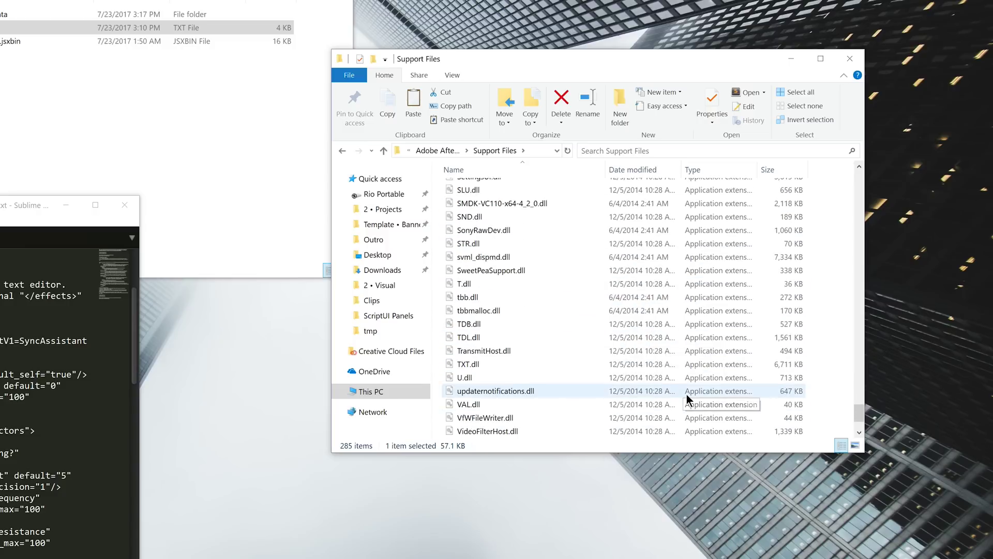
scroll(665, 384, up, 10)
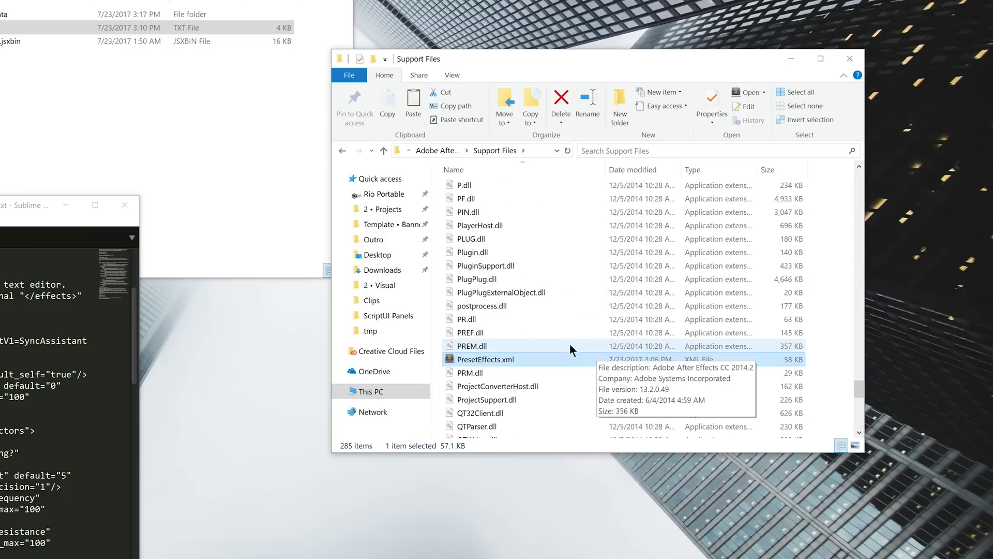
right_click(479, 362)
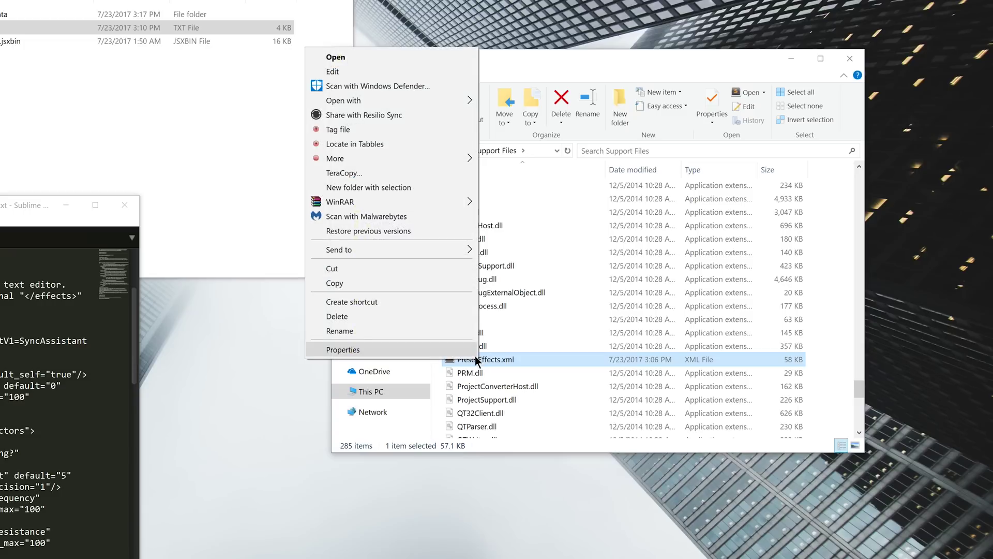
mouse_move(371, 103)
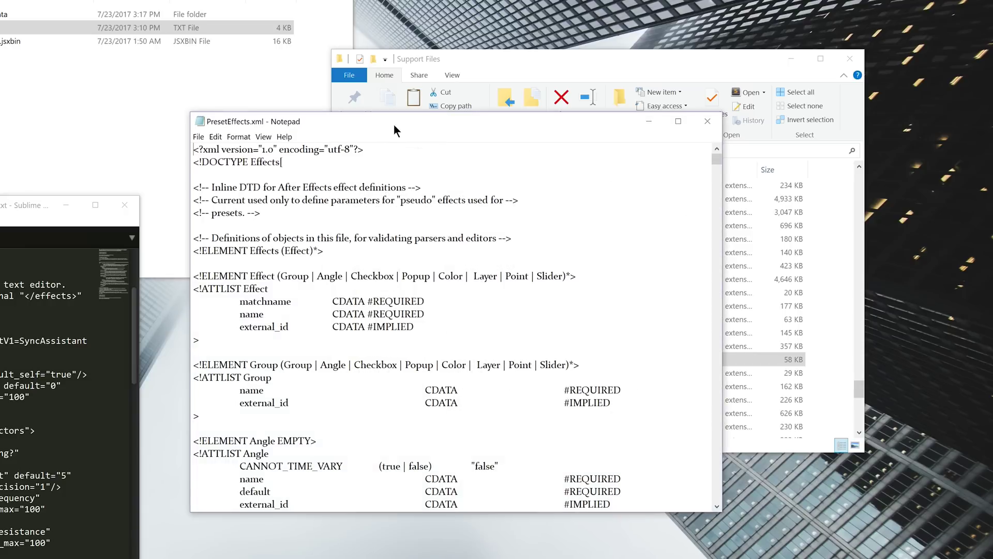
drag(406, 126, 597, 121)
Insert a blank line just before the final </Effects> tag of PresetEffects.xml and place the cursor there
drag(904, 152, 906, 502)
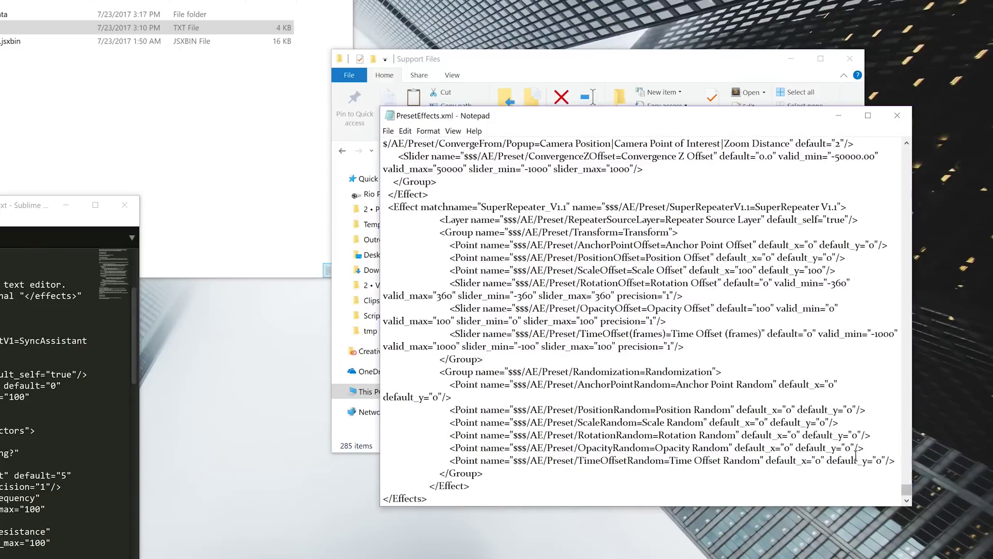
drag(422, 507, 382, 526)
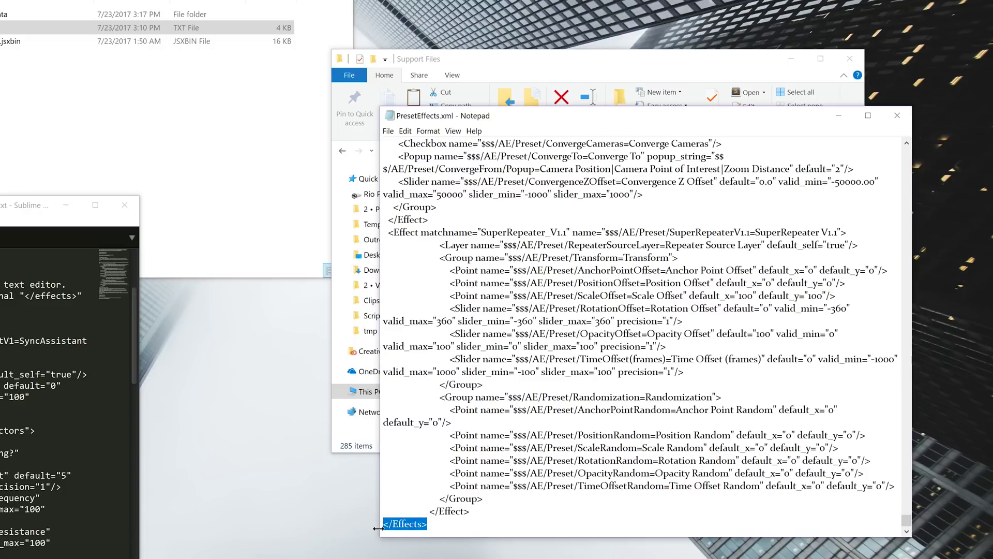
click(482, 515)
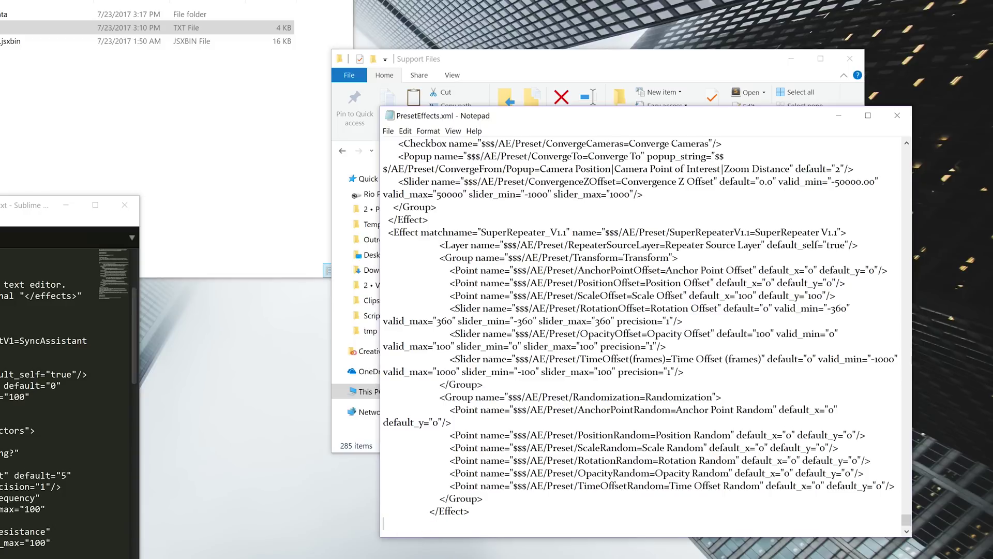
key(Return)
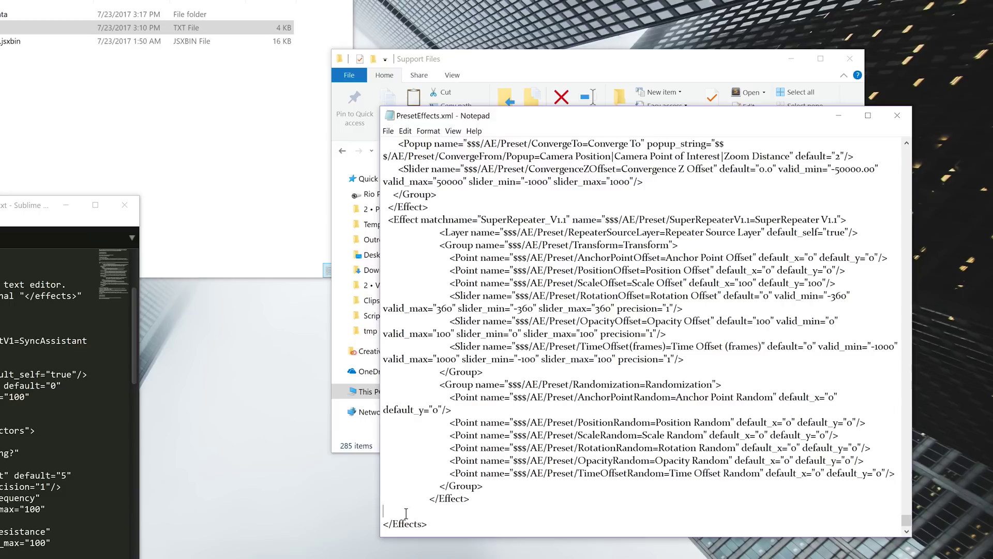
drag(432, 525, 365, 537)
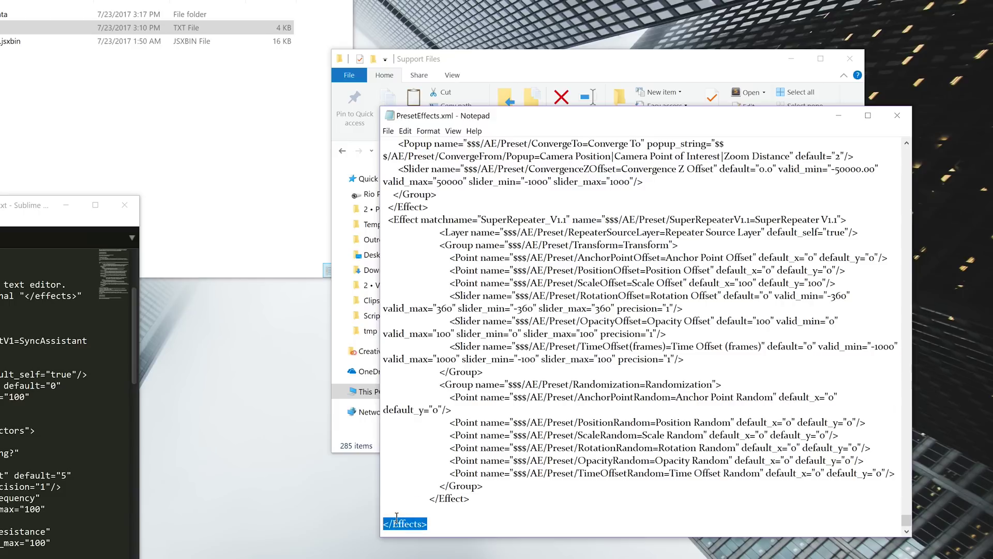
key(Up)
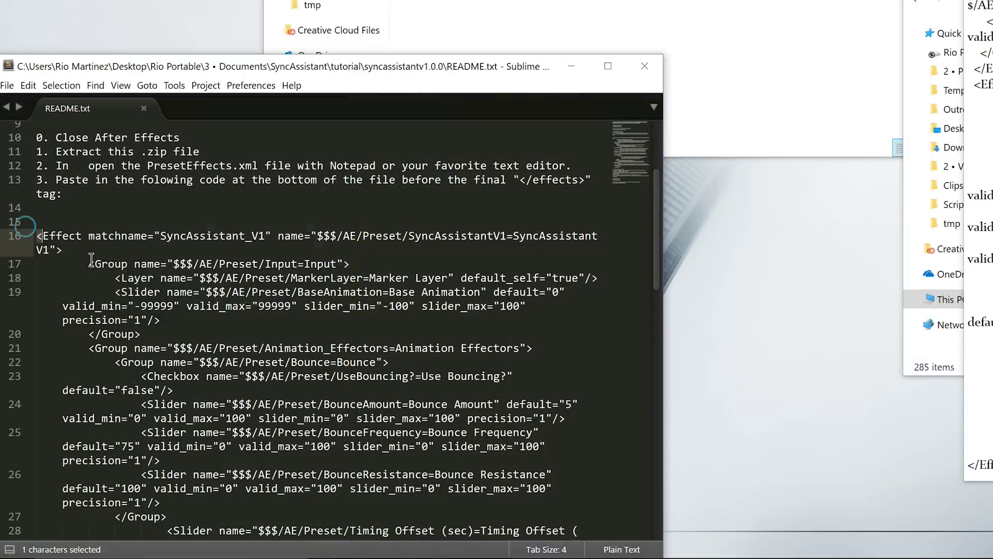
Copy the whole SyncAssistant_V1 code block in the README, from its opening <Effect> tag through its closing </Effect> tag
drag(36, 235, 168, 321)
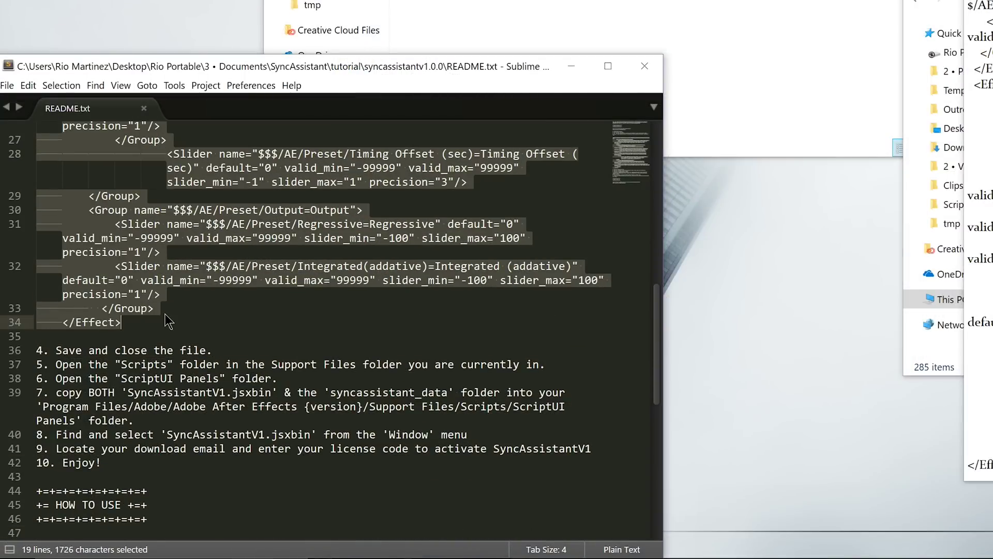
scroll(168, 321, up, 8)
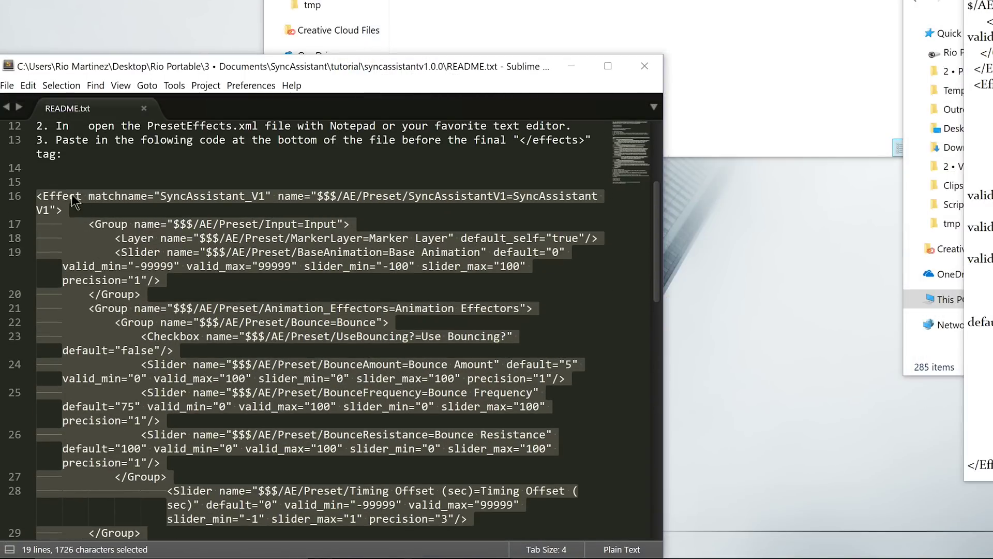
scroll(199, 319, down, 2)
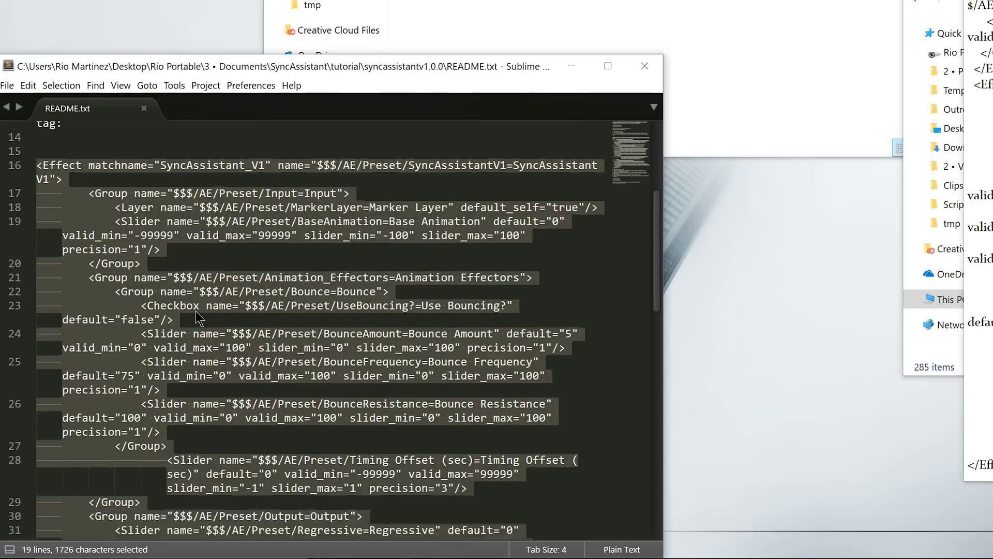
scroll(200, 318, down, 6)
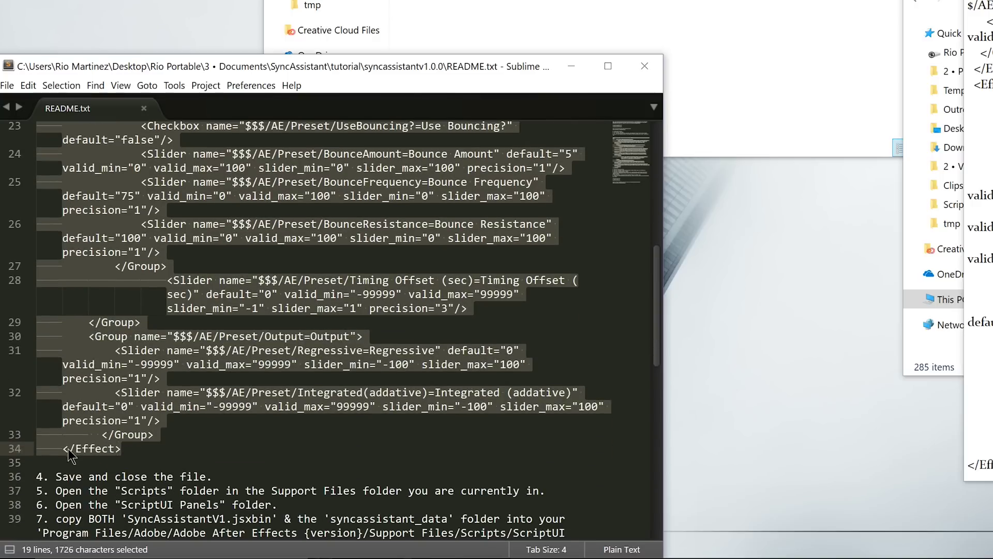
right_click(133, 405)
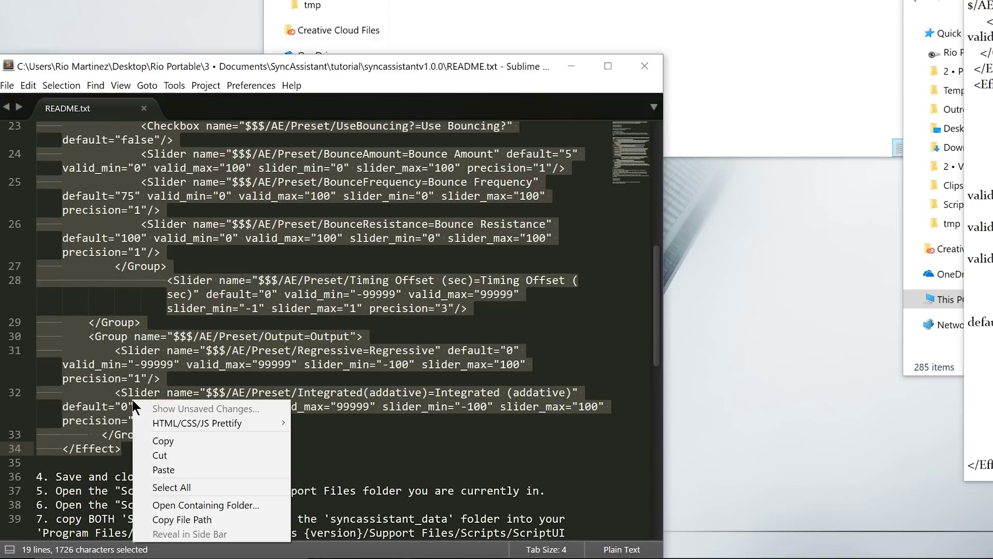
click(161, 441)
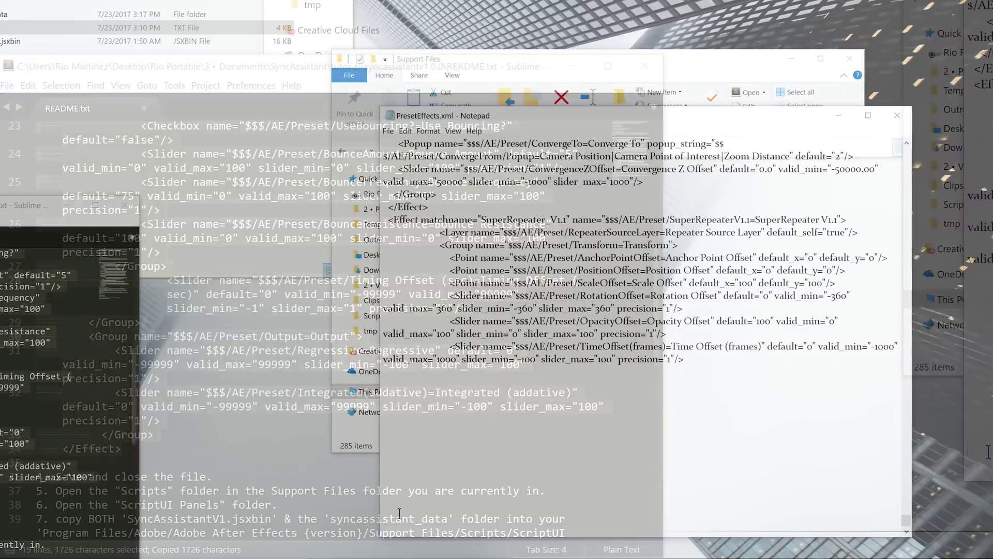
Paste the copied effect code into PresetEffects.xml and check that it sits just before the final </Effects> tag
key(ctrl+v)
scroll(445, 477, up, 4)
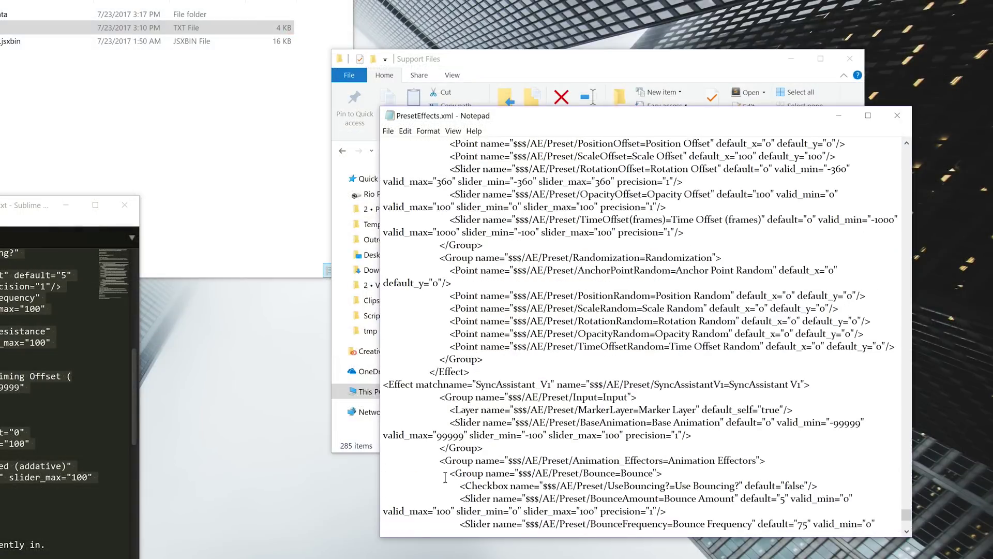
scroll(445, 477, up, 15)
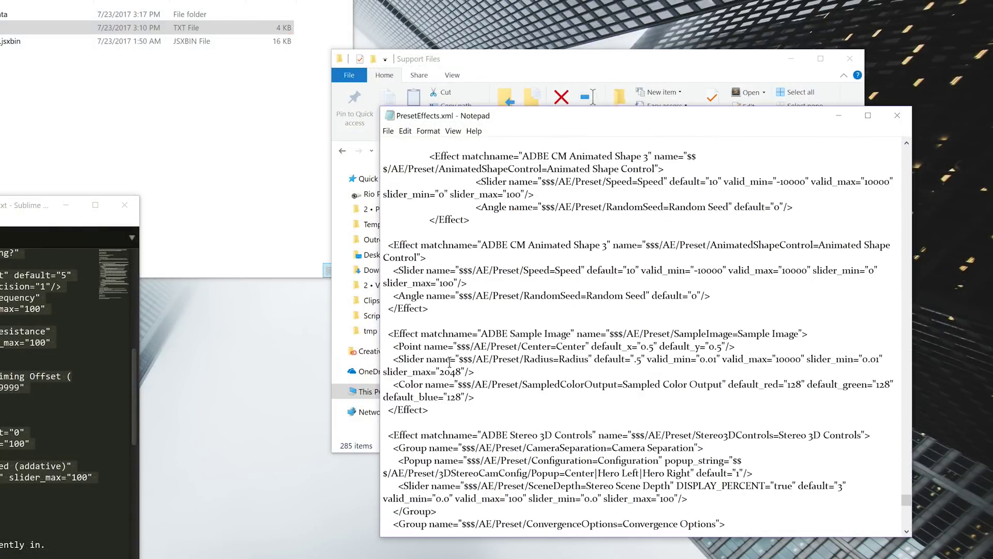
scroll(449, 363, up, 15)
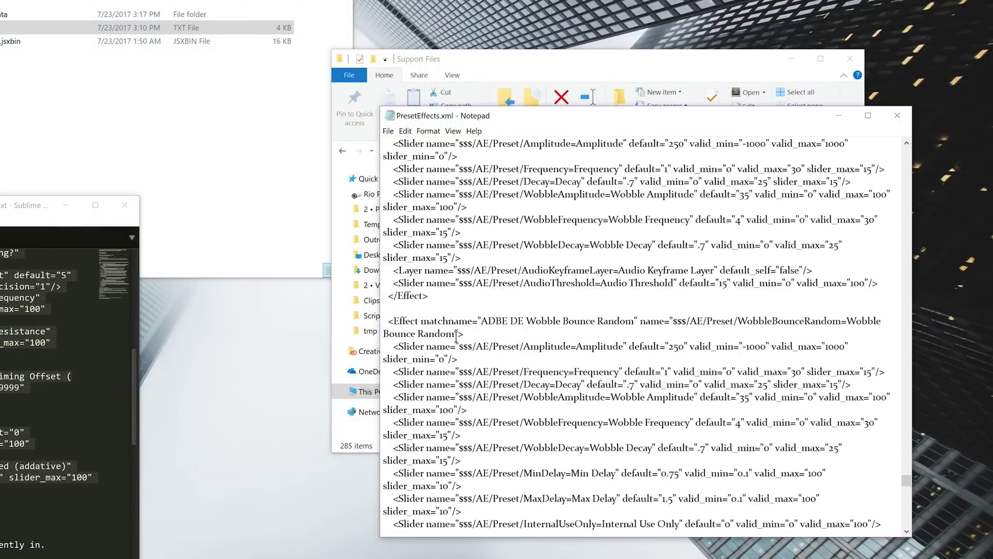
scroll(456, 336, down, 20)
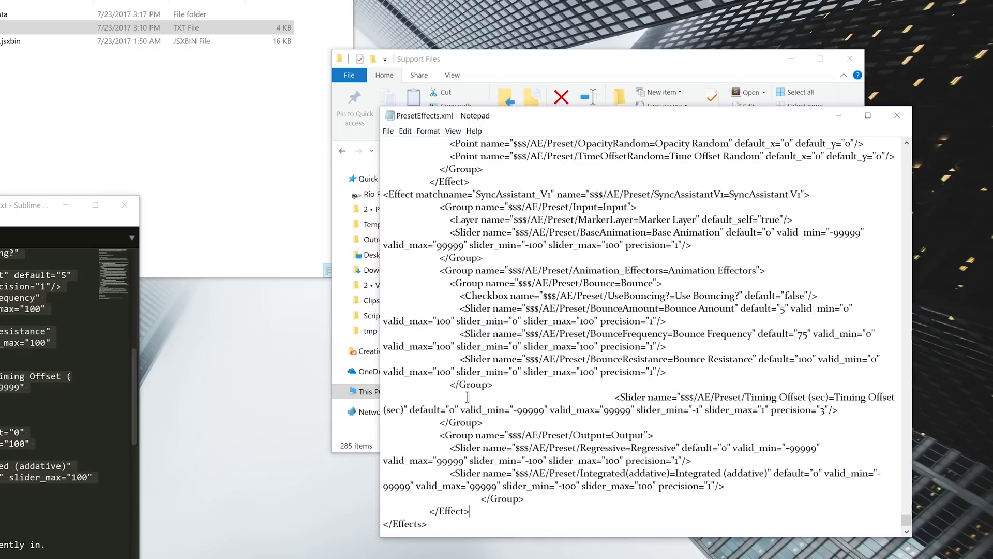
drag(449, 522, 378, 522)
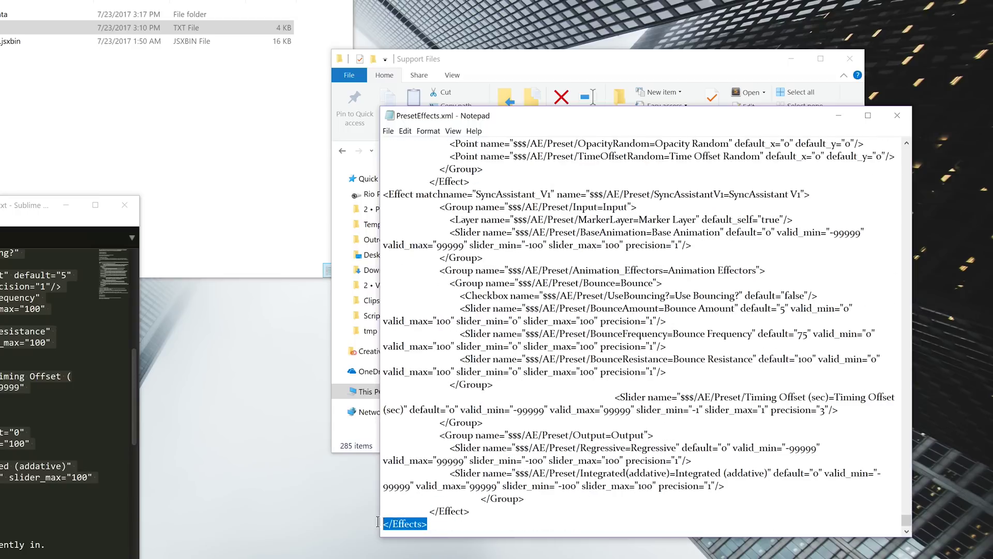
click(455, 524)
Save PresetEffects.xml and close Notepad
click(388, 131)
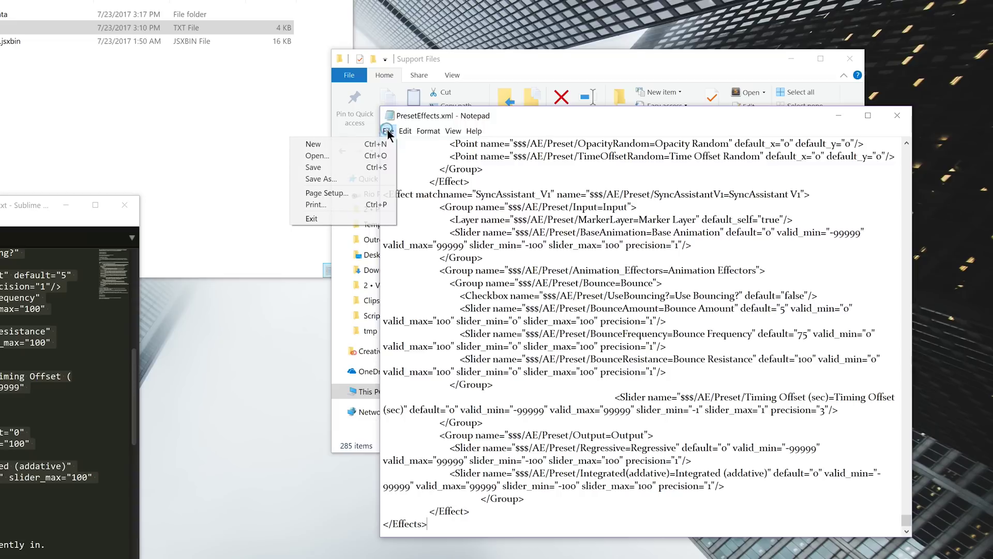
click(353, 166)
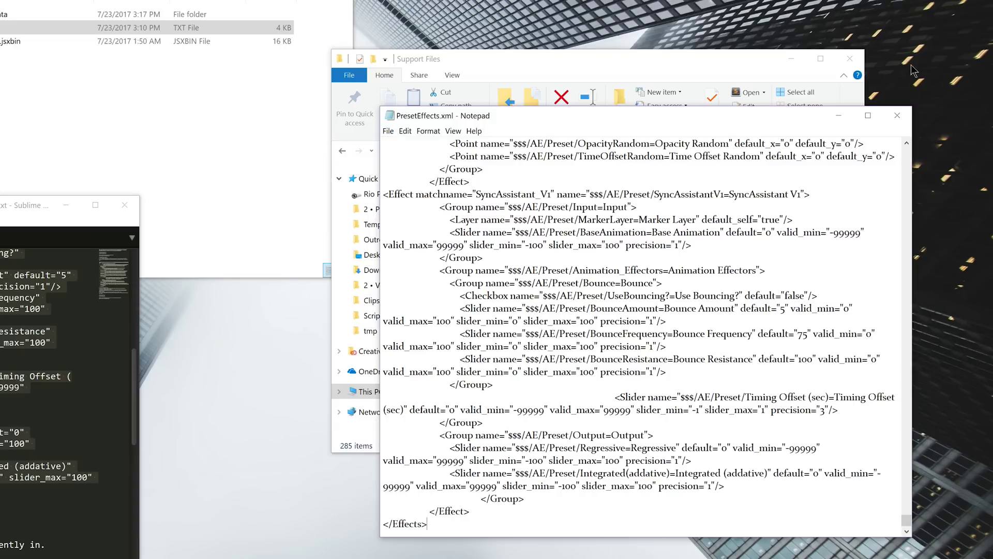
click(901, 119)
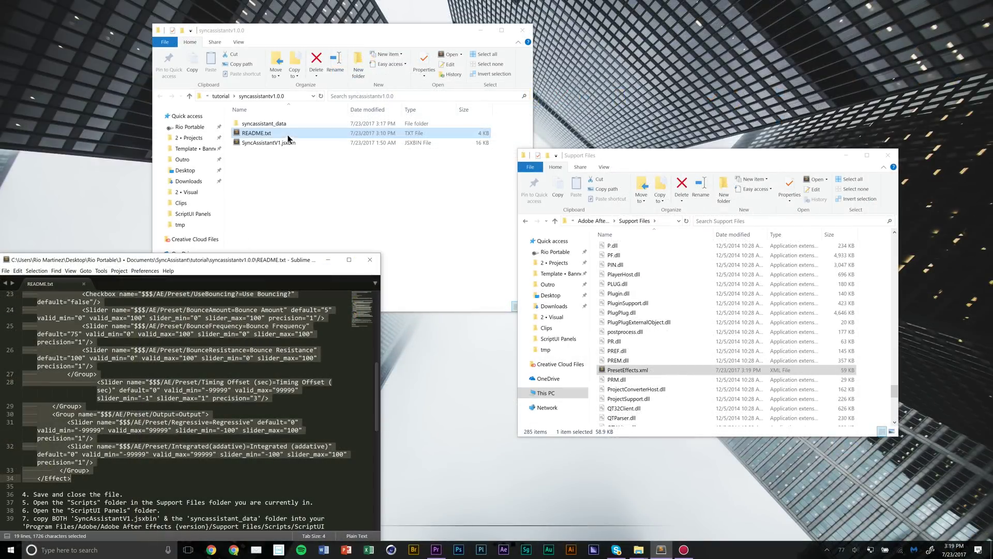
Select SyncAssistantV1.jsxbin and the syncassistant_data folder, and open Scripts > ScriptUI Panels inside the Support Files folder
click(264, 143)
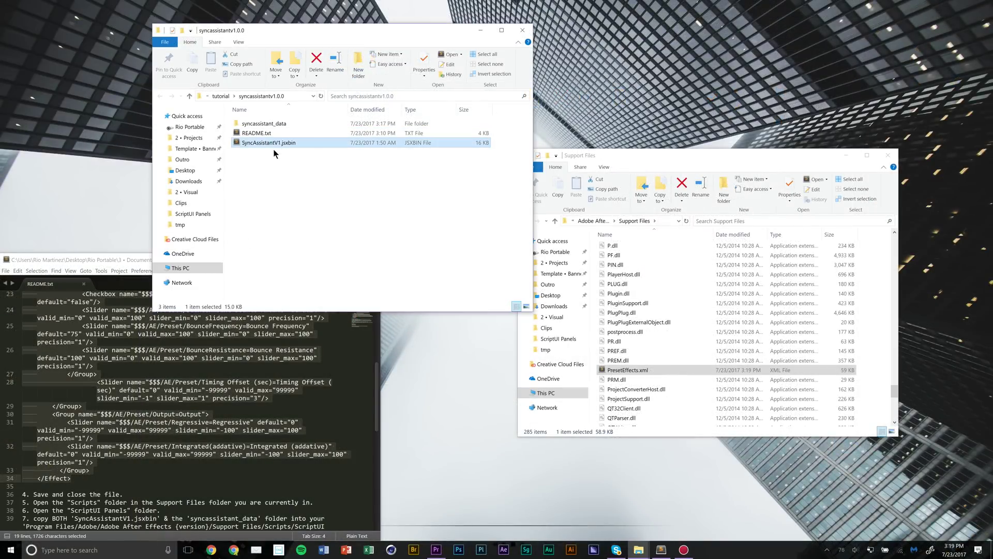
ctrl+click(263, 123)
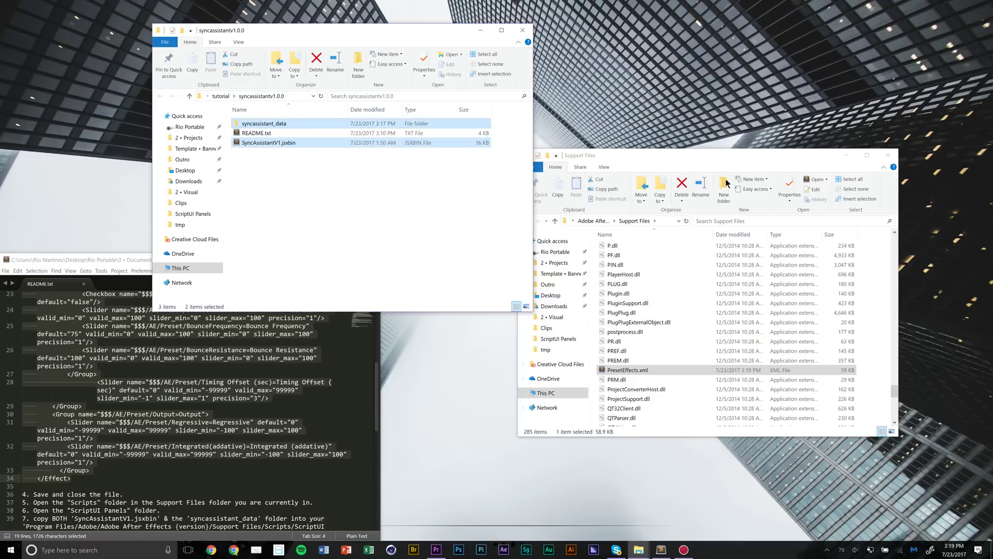
click(721, 159)
scroll(689, 284, up, 10)
text(scr)
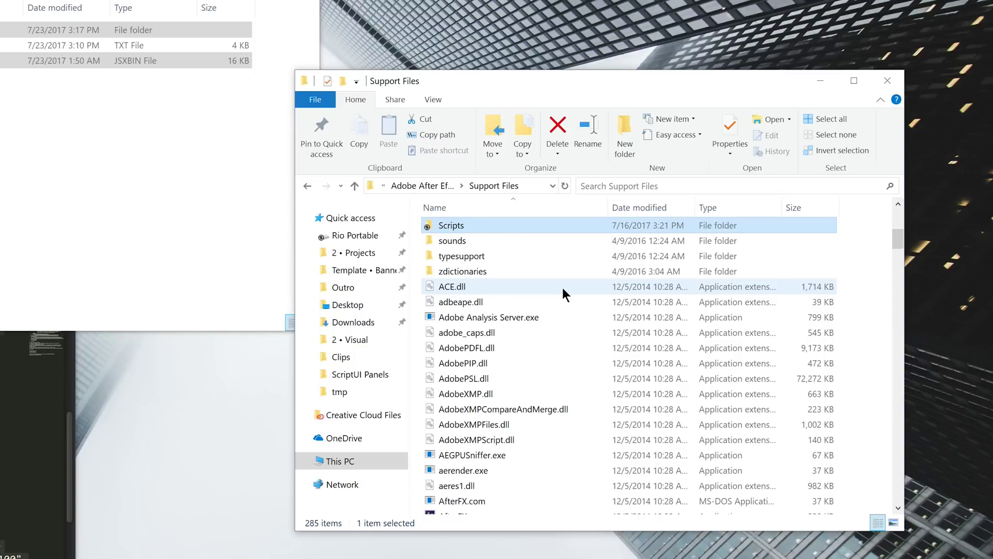
scroll(576, 282, up, 3)
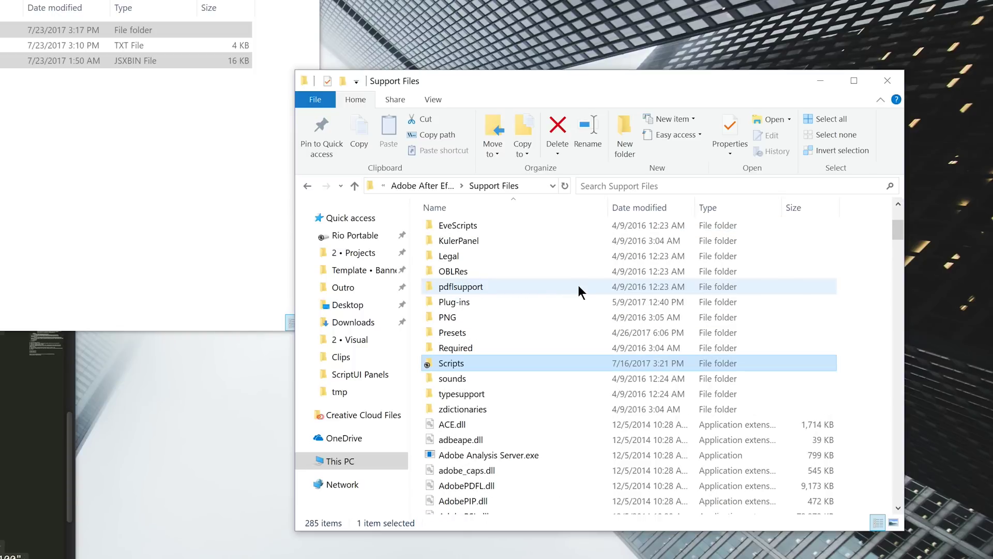
click(442, 362)
double_click(442, 362)
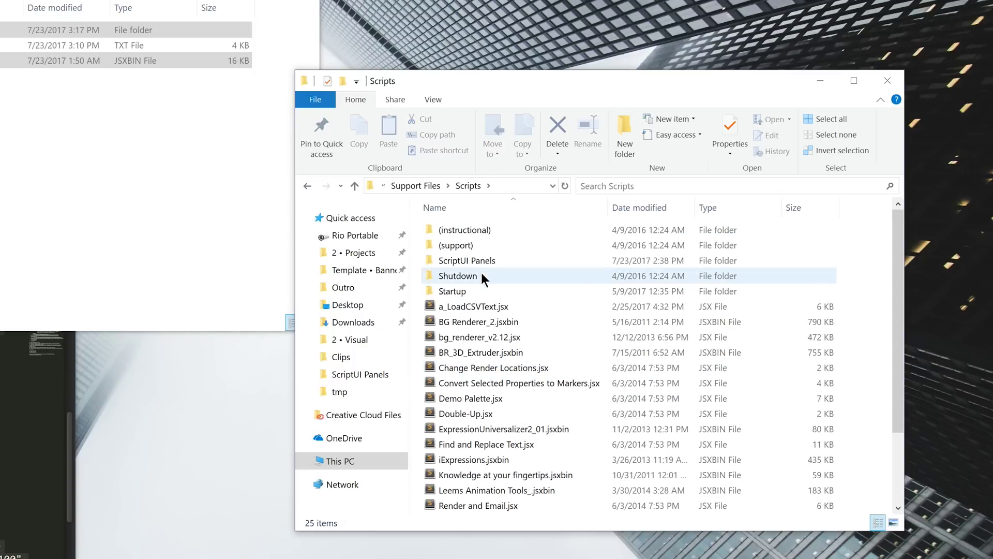
double_click(465, 263)
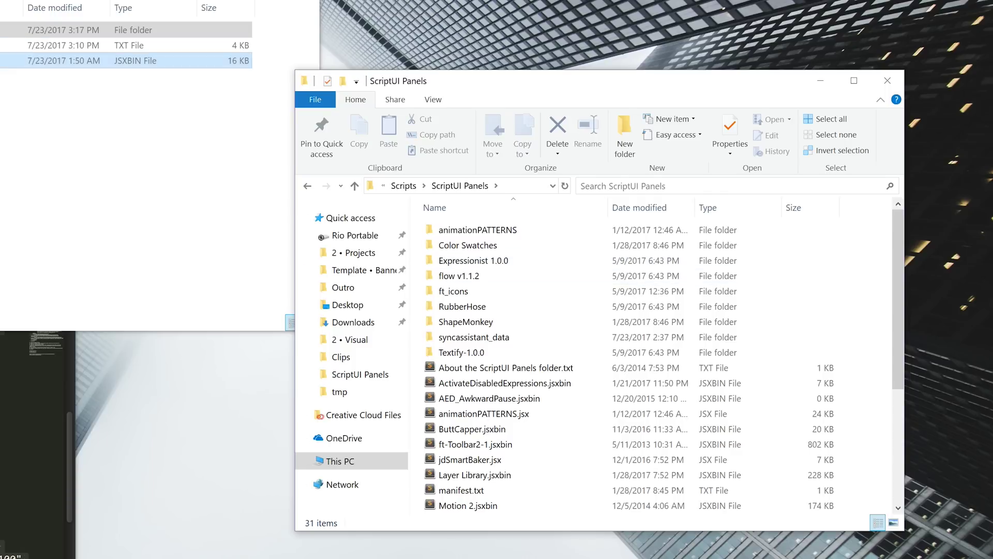
Move the selected SyncAssistantV1.jsxbin and syncassistant_data folder into ScriptUI Panels, overwriting each existing file
drag(197, 61, 871, 327)
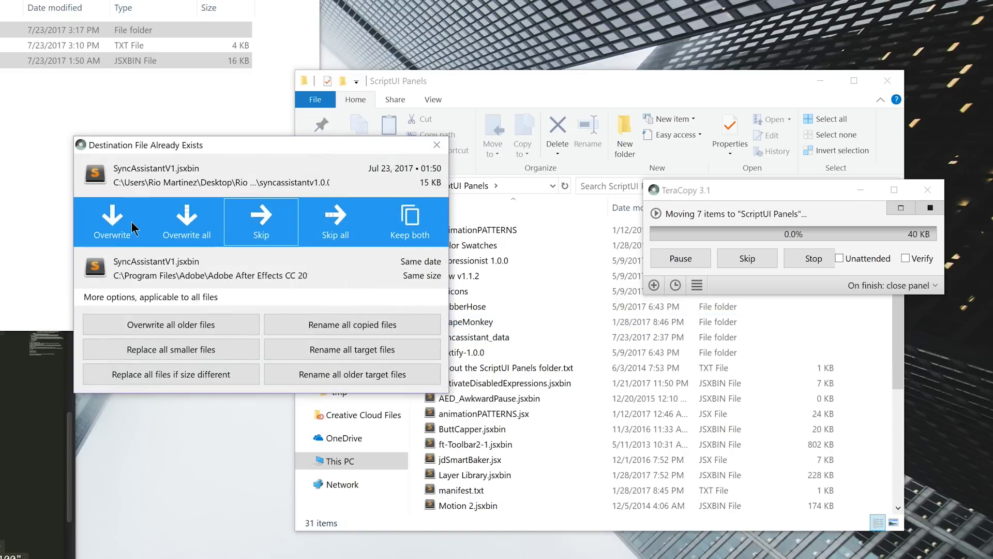
click(114, 225)
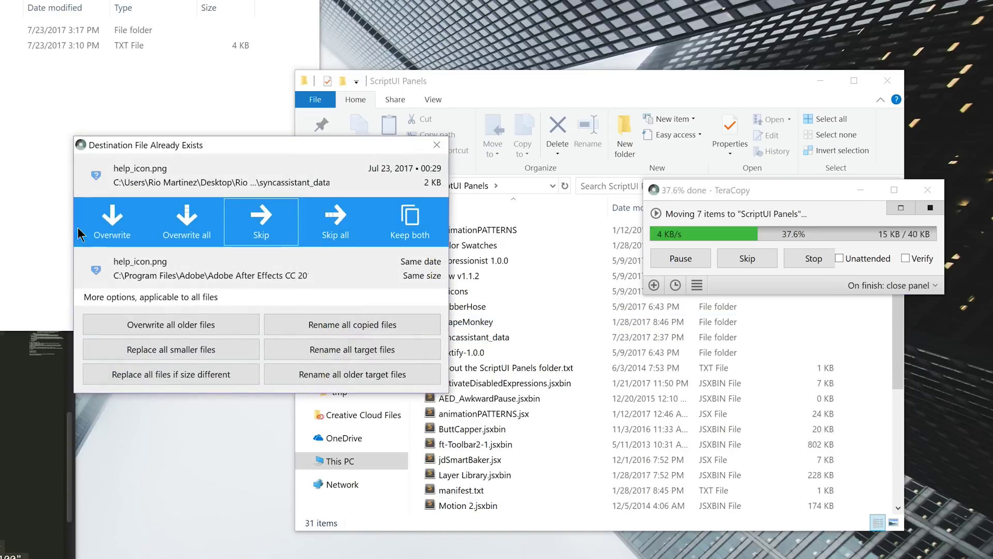
click(103, 231)
click(107, 234)
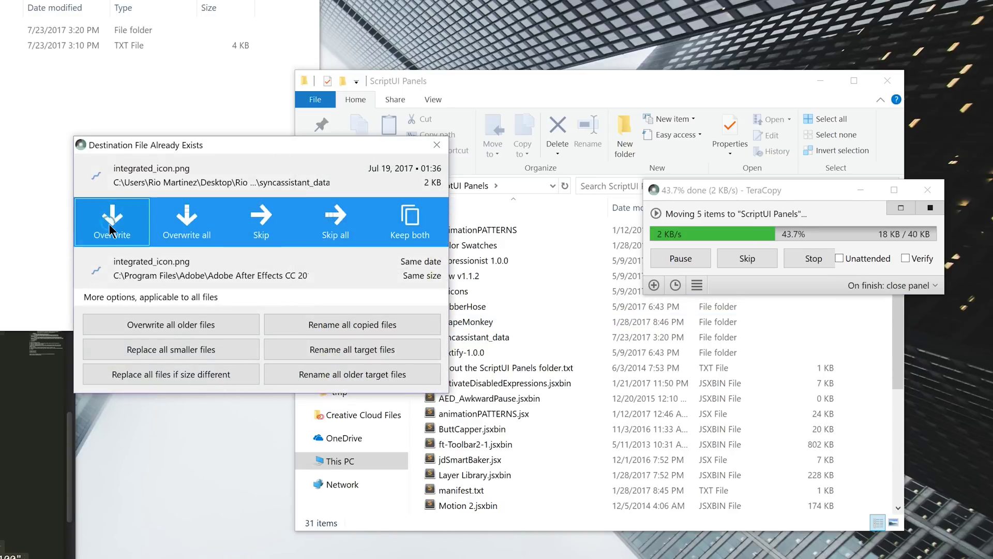
click(107, 232)
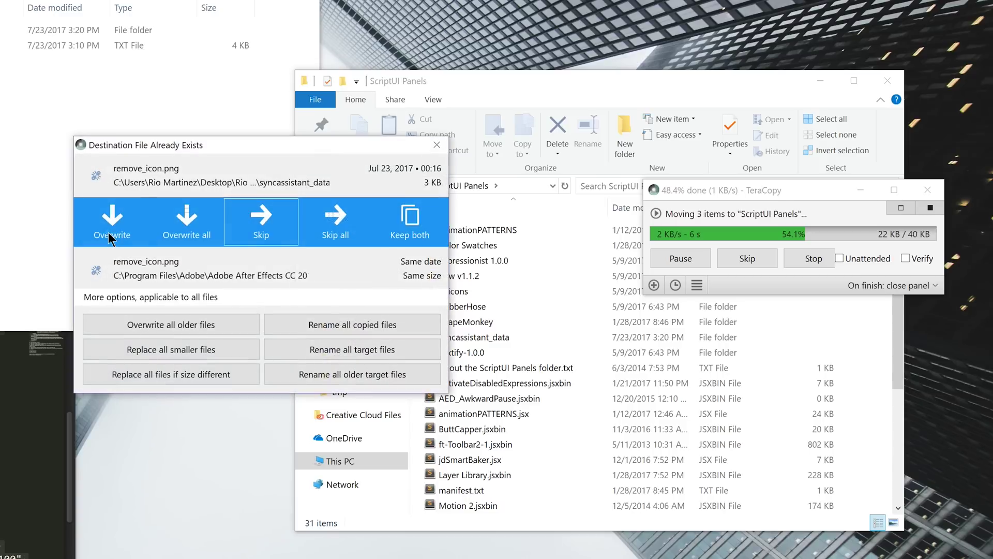
click(107, 232)
click(108, 232)
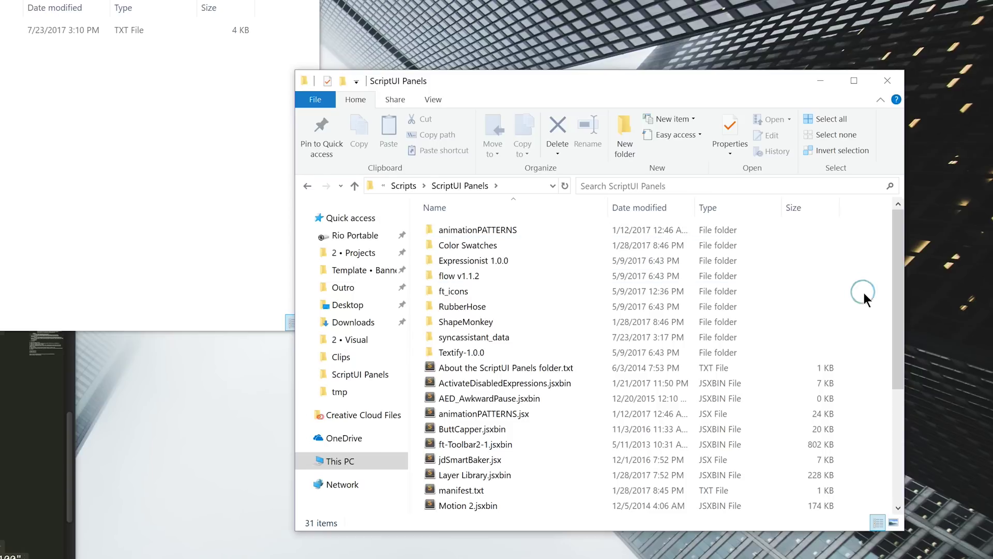
scroll(862, 300, down, 4)
scroll(861, 306, up, 4)
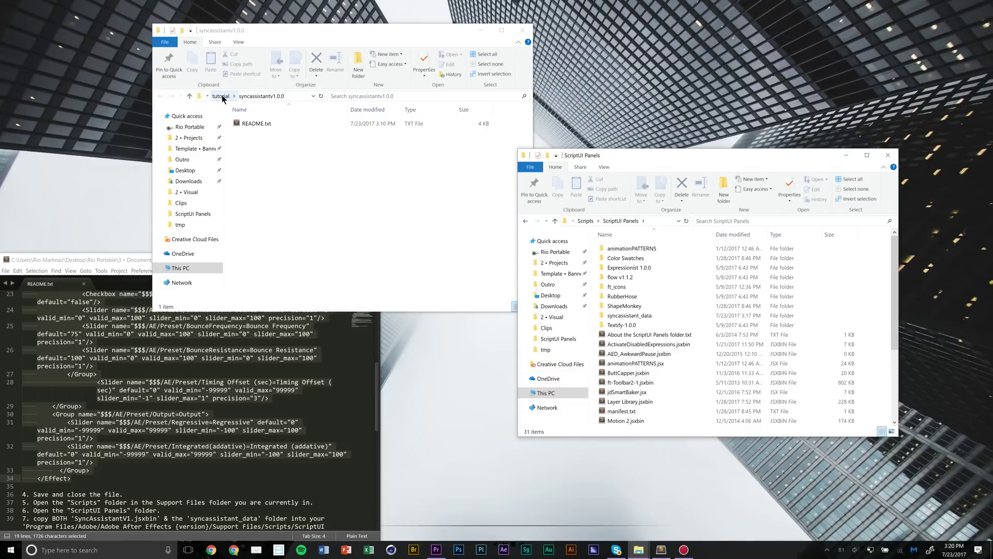
Go back up to the Scripts folder, and close both File Explorer windows and the README file
click(583, 222)
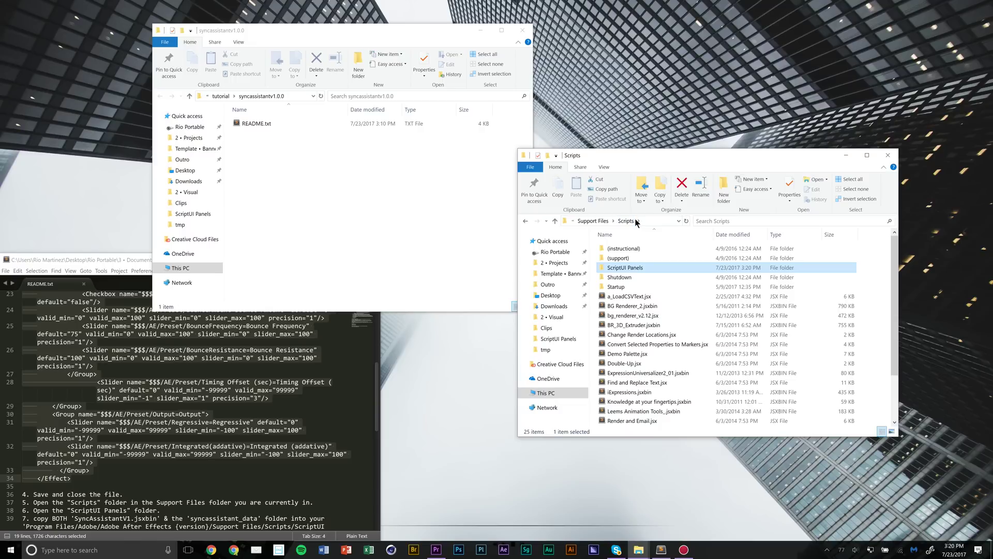
click(894, 157)
click(522, 30)
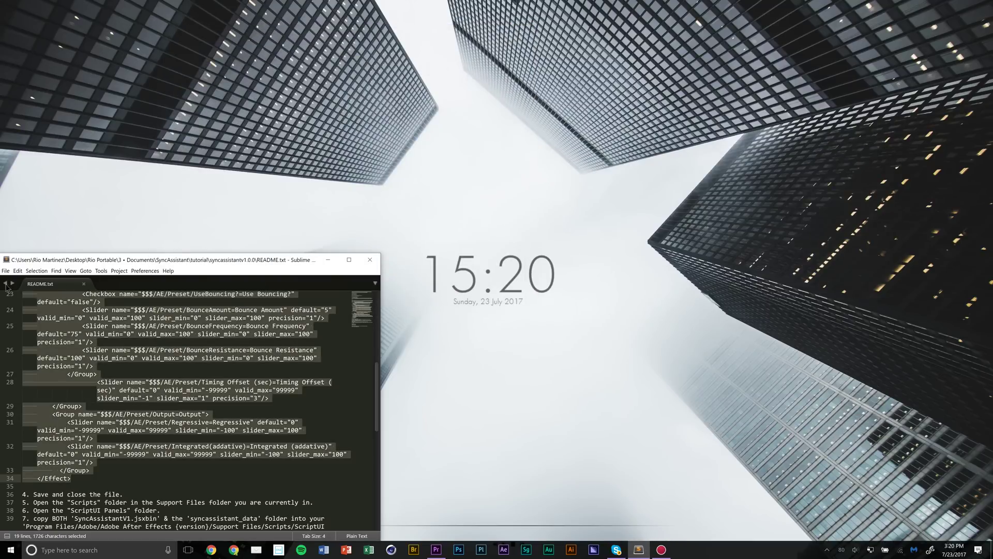
click(84, 284)
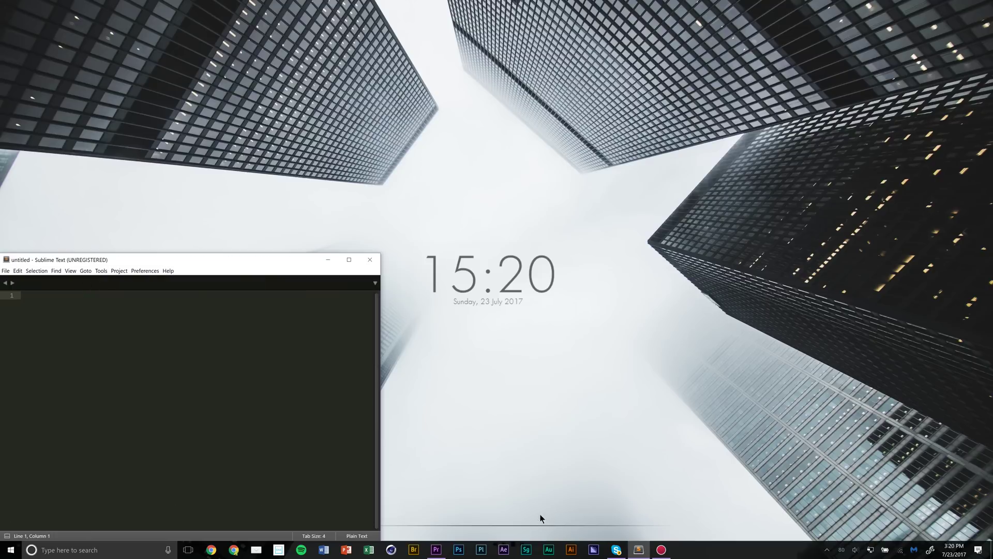
Launch After Effects CC 2014 and close the docked SyncAssistantV1 panel
click(504, 551)
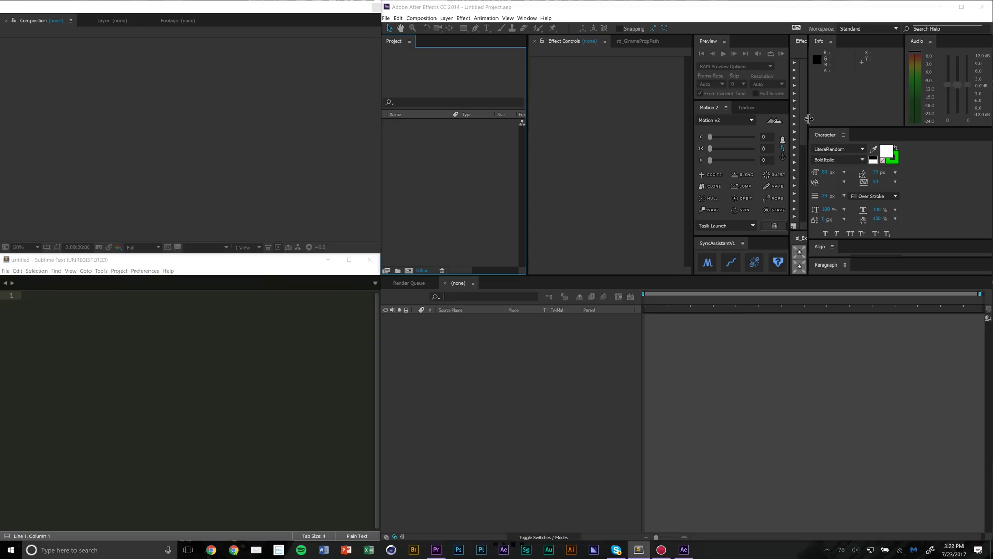
click(743, 244)
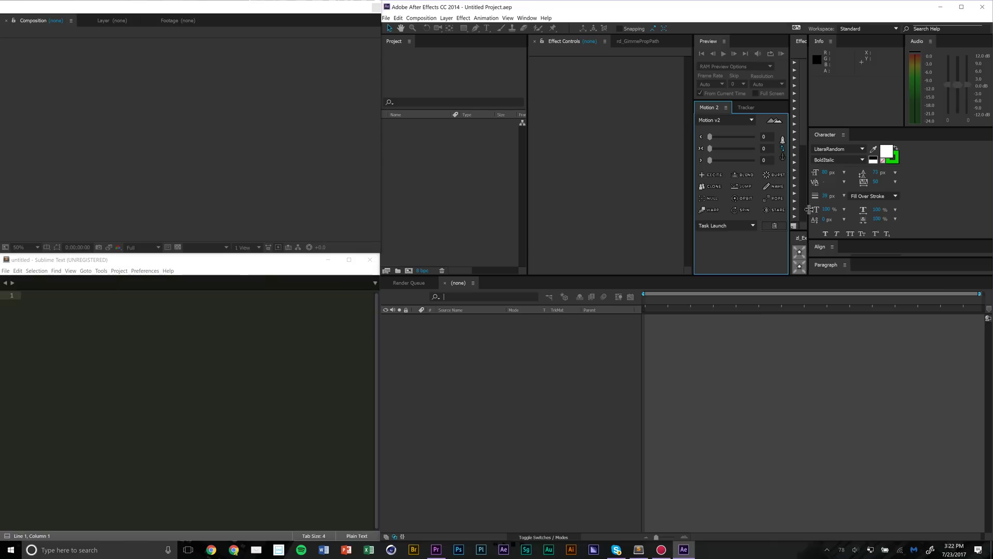
Widen the Effects & Presets panel and adjust the sizes of the Info, Character, Align and Paragraph panels
drag(808, 209, 900, 206)
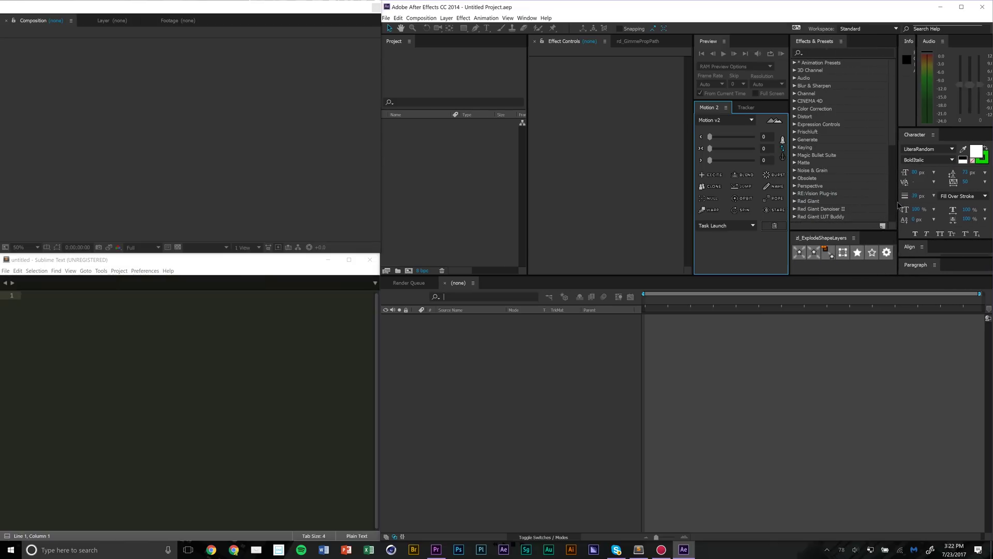
drag(916, 110, 955, 97)
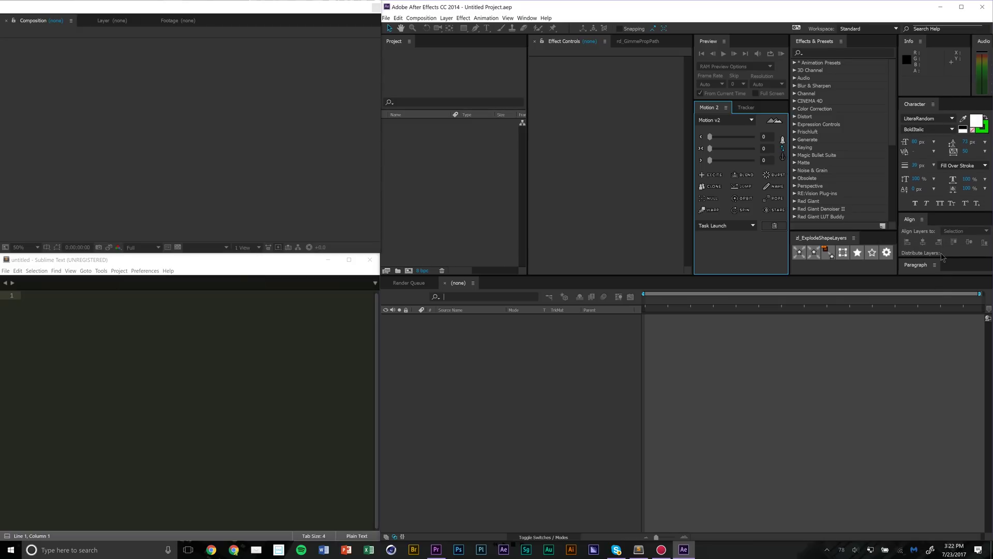
drag(943, 255, 943, 244)
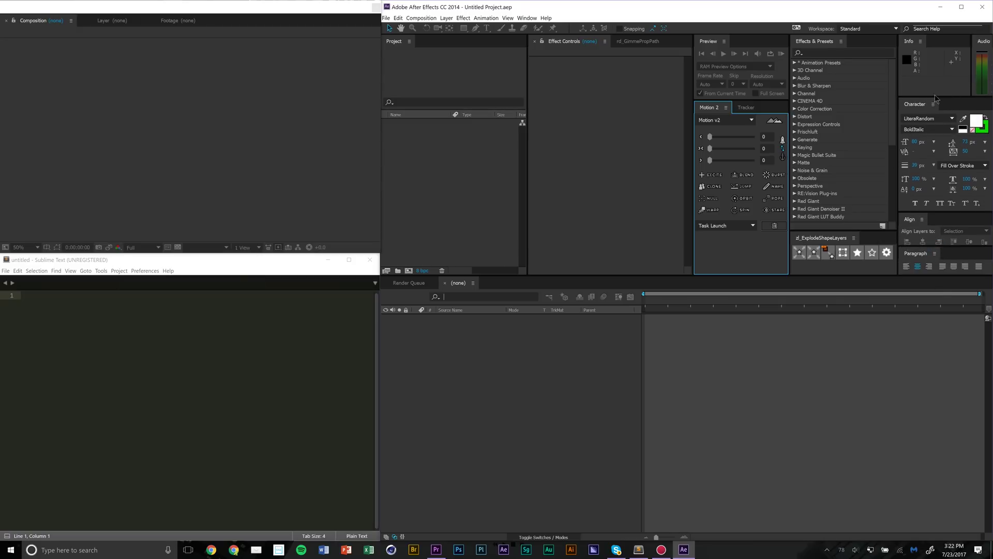
drag(936, 97, 938, 92)
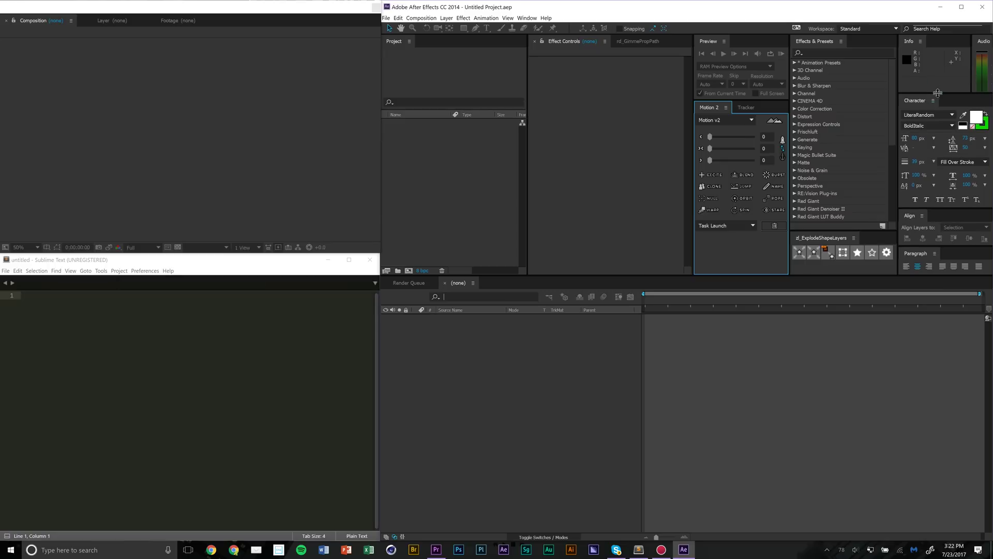
Reduce the height of the zl_ExplodeShapeLayers panel and open the SyncAssistantV1.jsxbin script panel
click(854, 232)
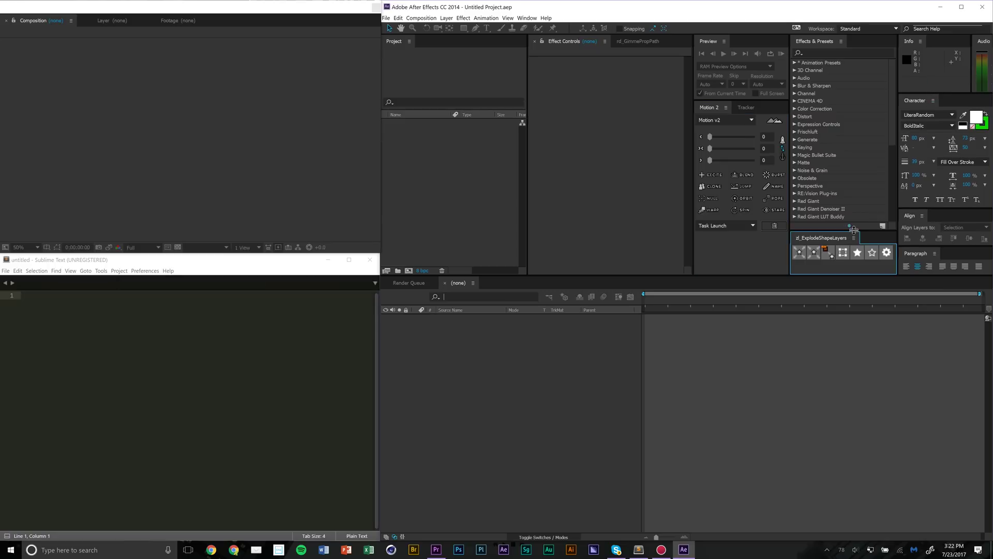
drag(853, 230, 858, 244)
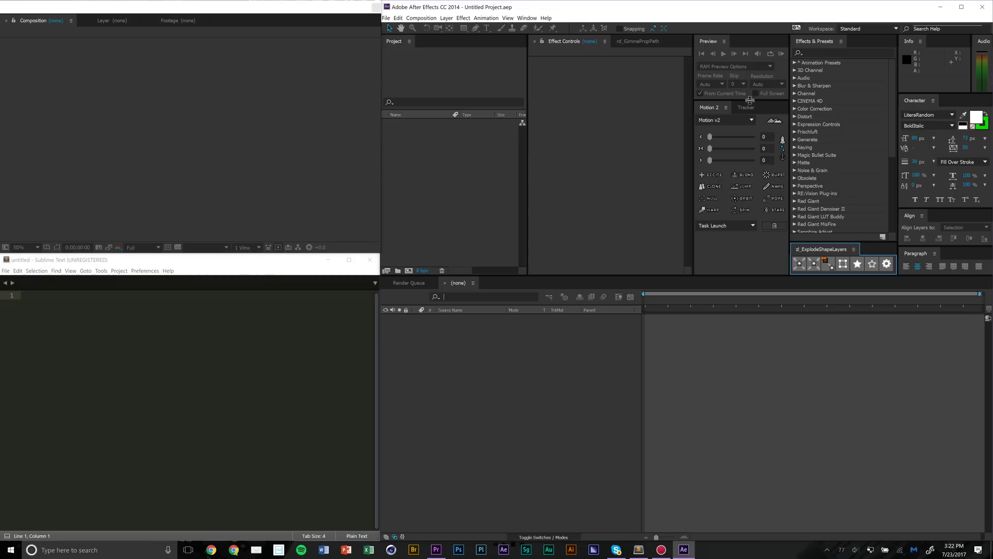
click(533, 19)
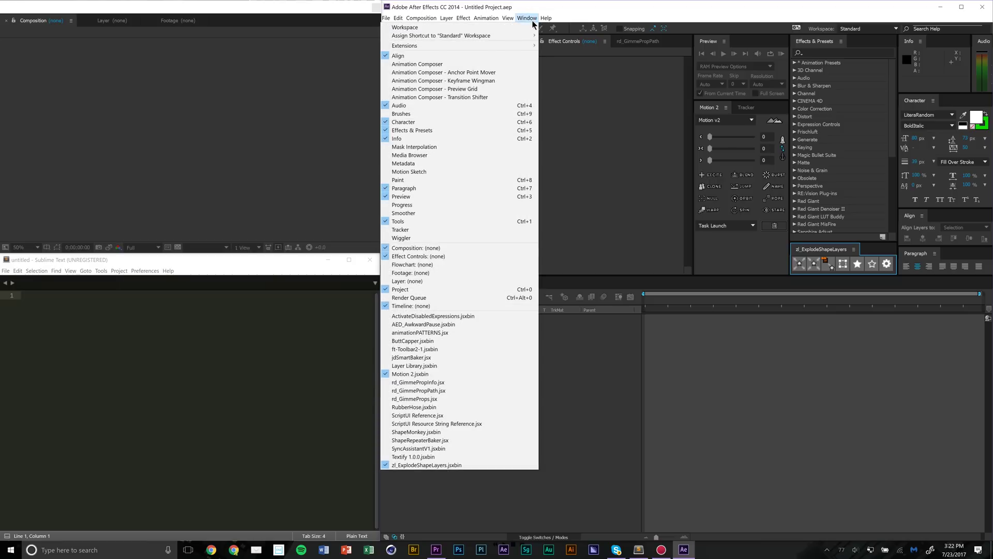
click(452, 448)
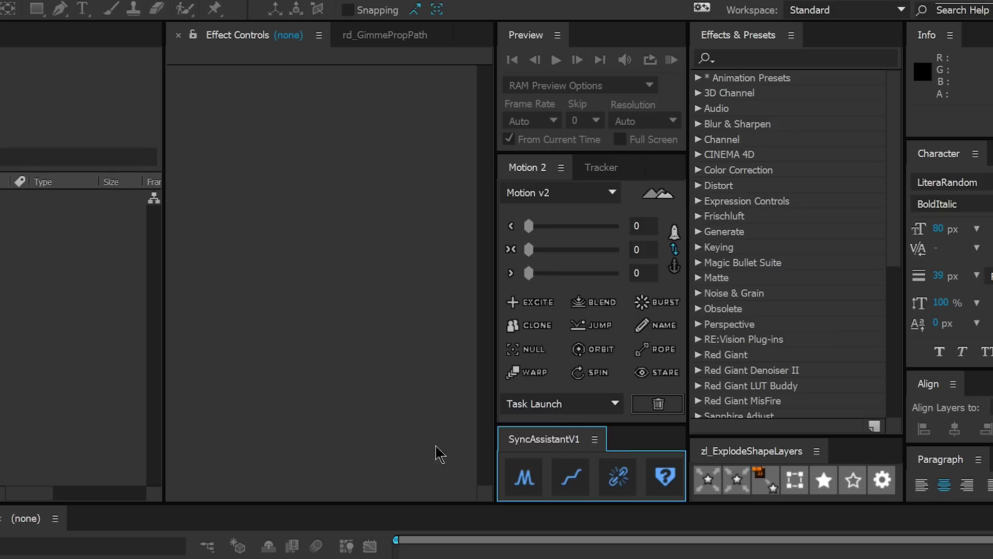
Create a 1920 x 1080 composition at 60 frames per second, Quarter resolution, with a duration of 0:00:10:00
key(ctrl+0)
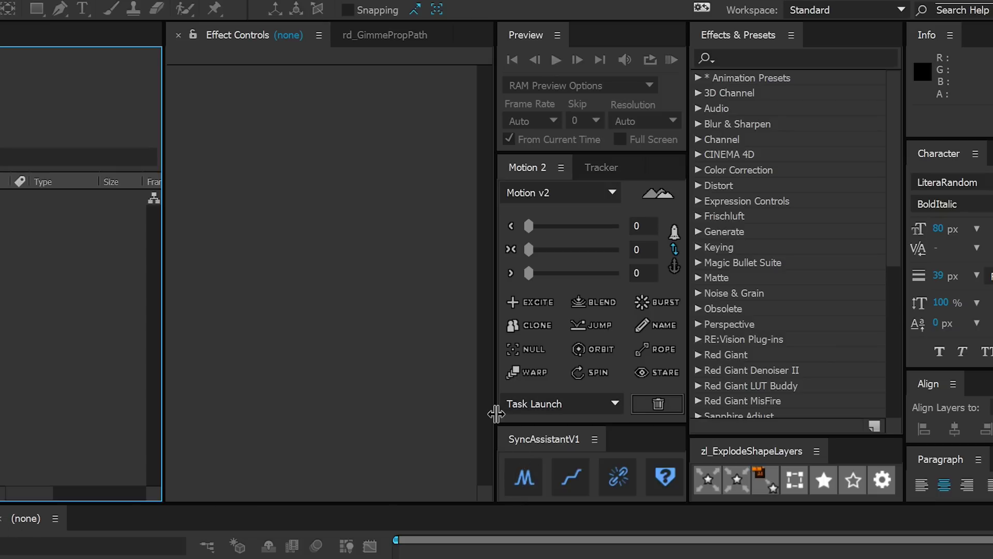
click(409, 271)
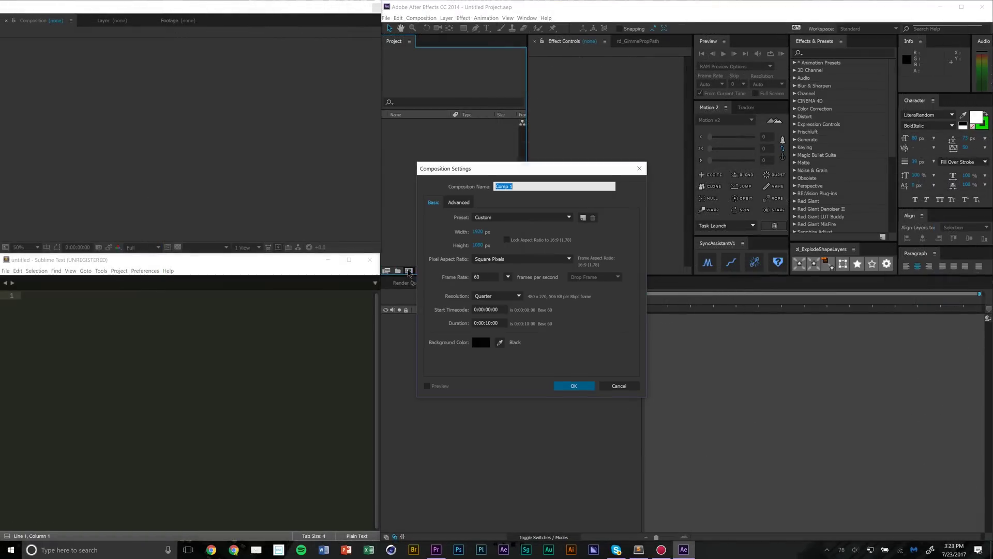
drag(503, 169, 614, 157)
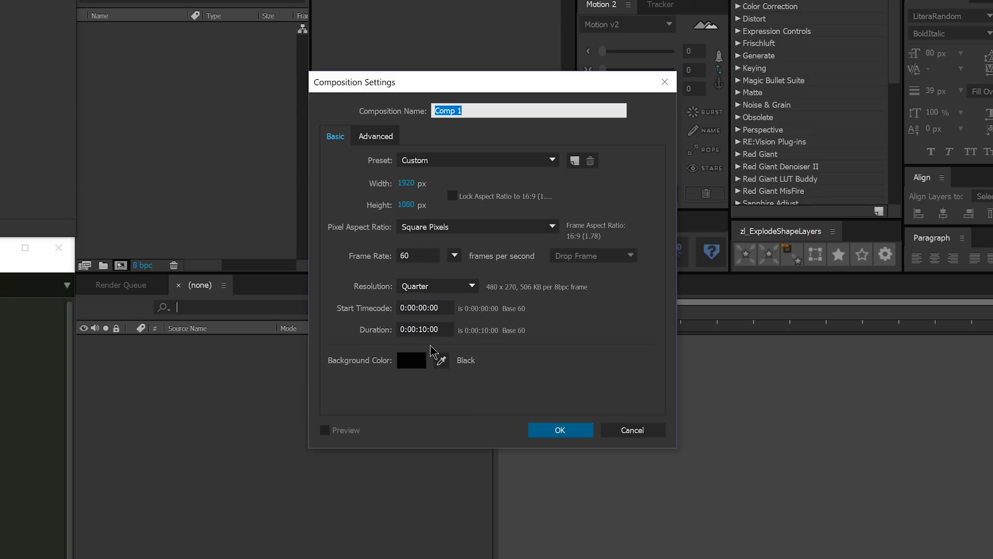
click(559, 430)
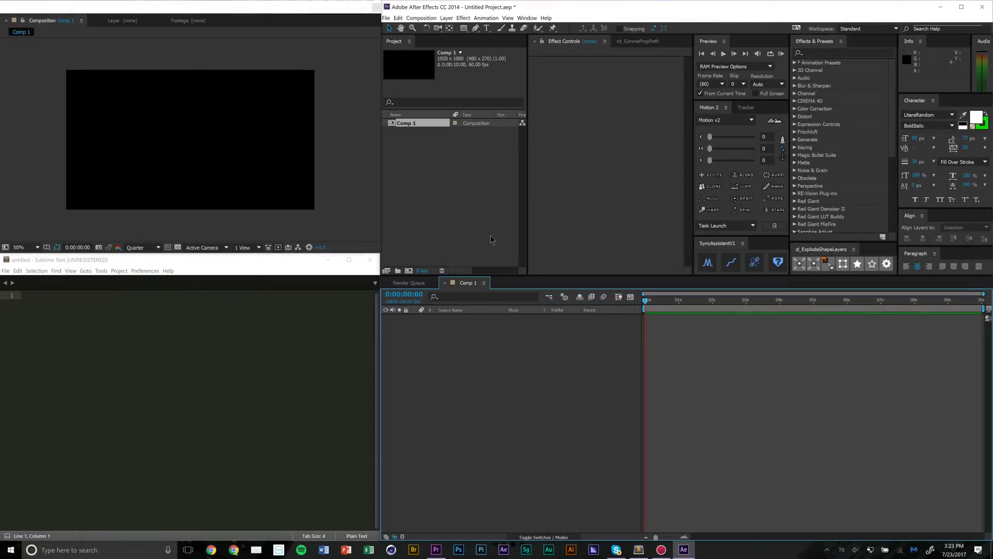
Add Sex Whales & Divinity - Hailstorm.mp3 to Comp 1 as a layer and narrow the Source Name column
drag(488, 238, 487, 238)
drag(421, 131, 558, 310)
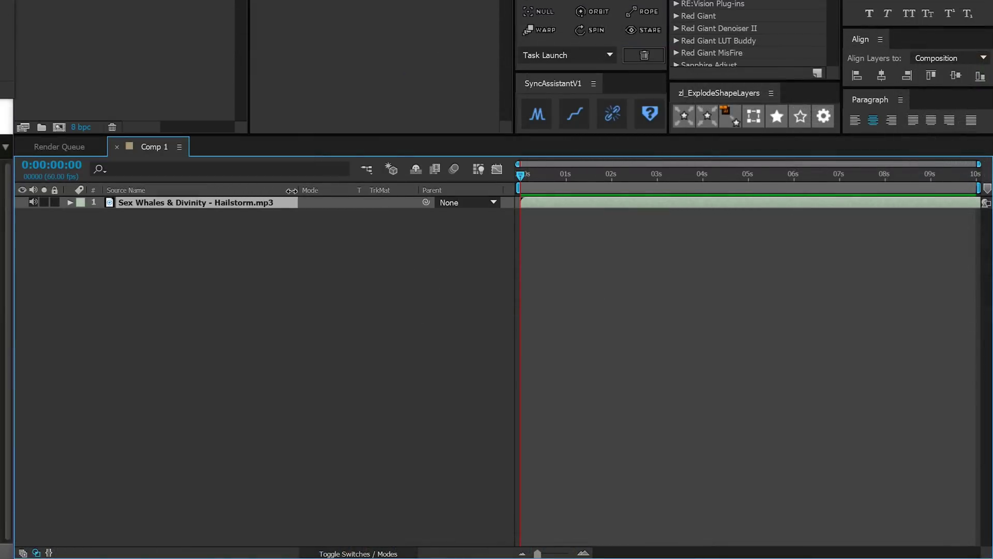
drag(292, 191, 230, 190)
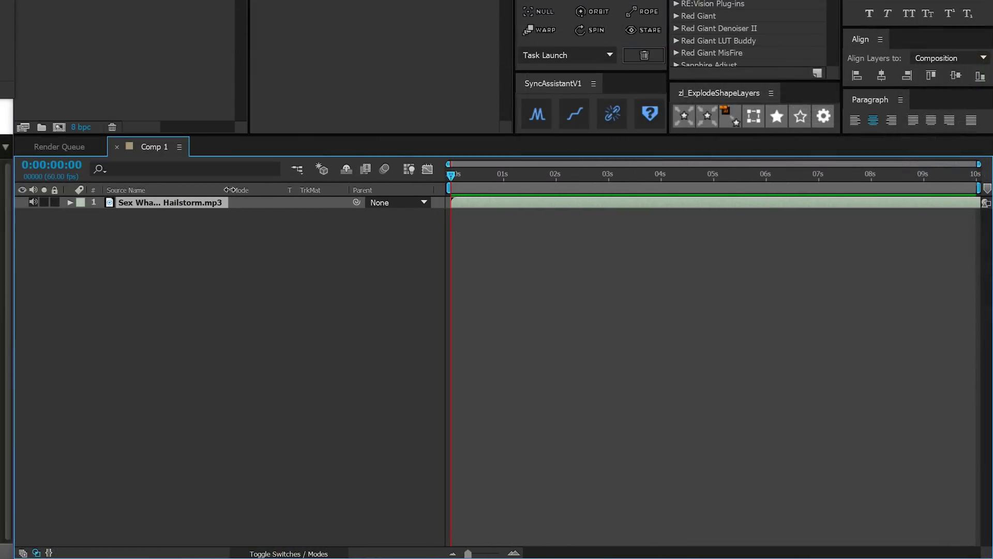
Reveal the audio layer's waveform and shift the layer earlier so a louder section of the song fills the composition
click(229, 296)
click(181, 203)
key(l)
key(l)
click(491, 187)
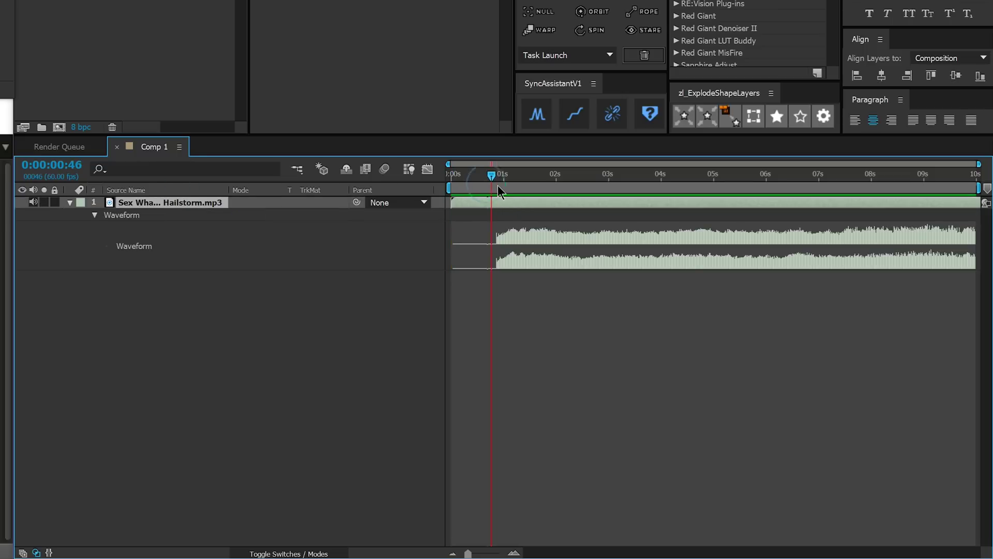
drag(572, 205, 409, 209)
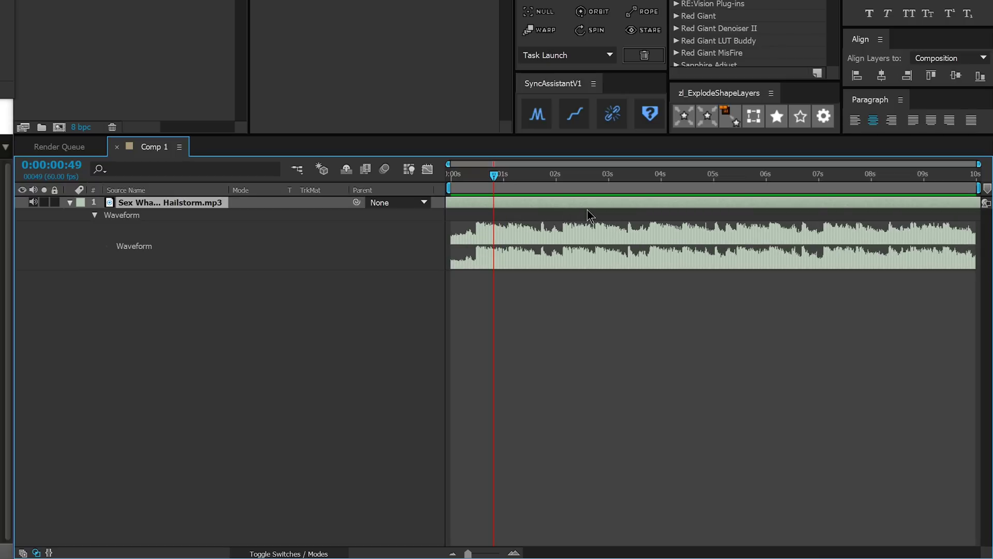
Add a null object above the audio layer and name it Beats
key(ctrl+alt+shift+y)
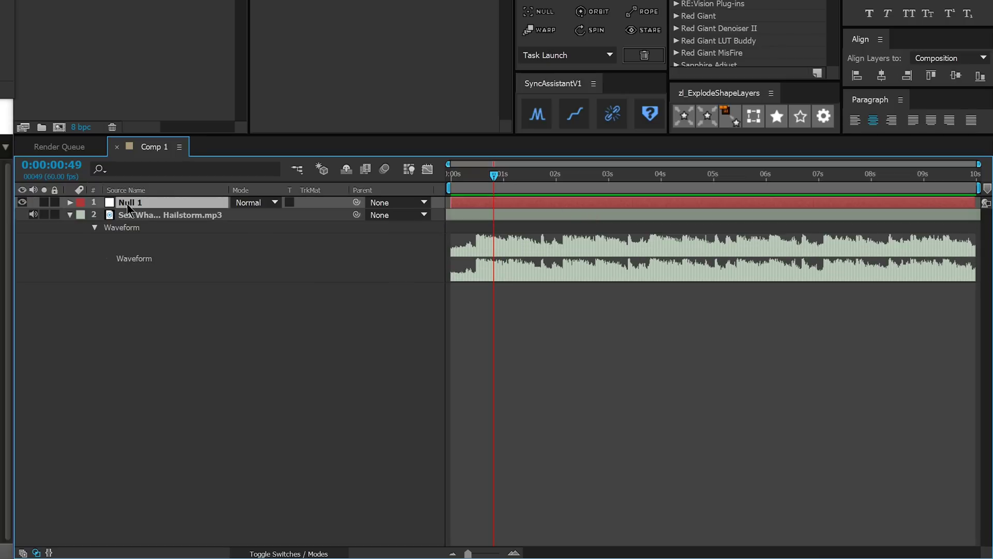
key(Return)
text(Beats)
key(Return)
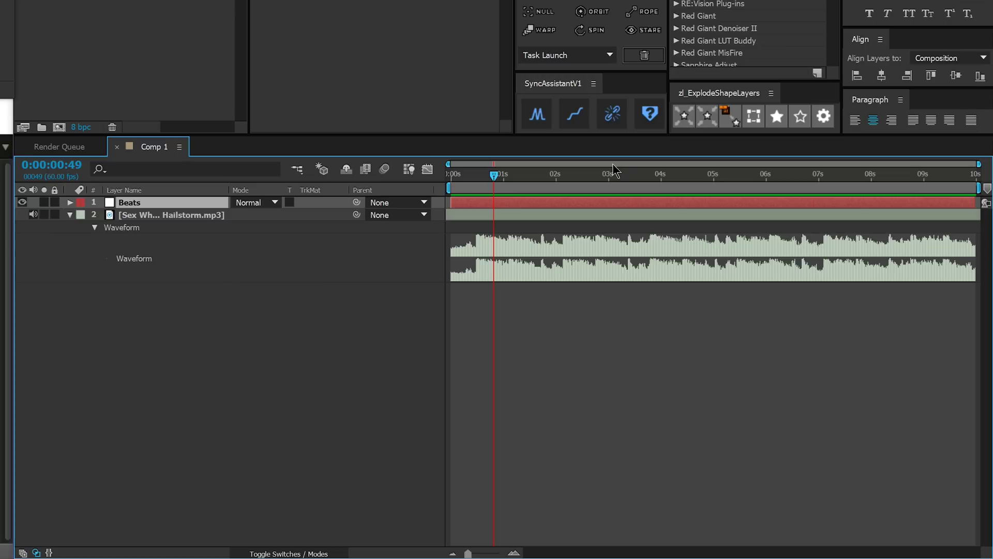
Play the song from near the start and add a layer marker to Beats on each beat across the timeline
drag(494, 175, 452, 182)
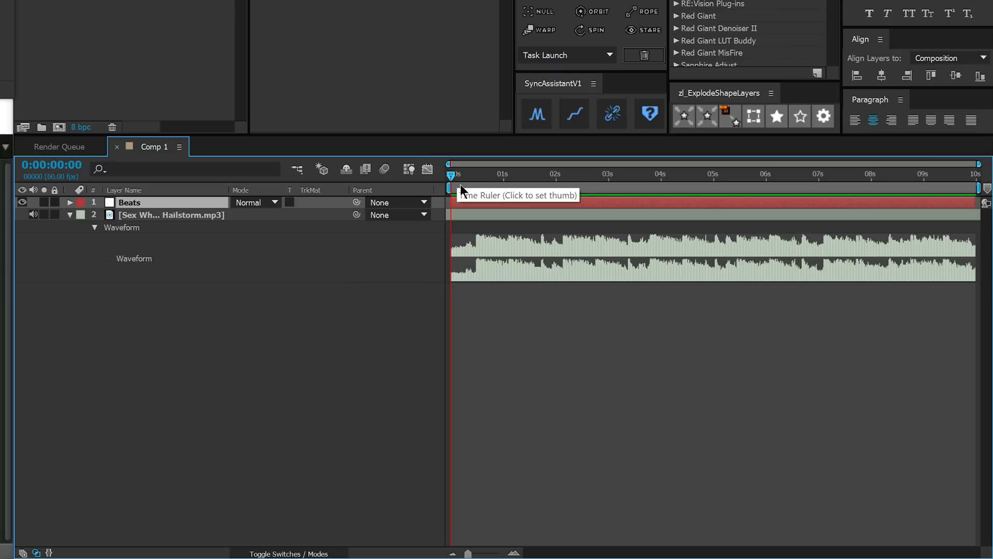
key(space)
key(space)
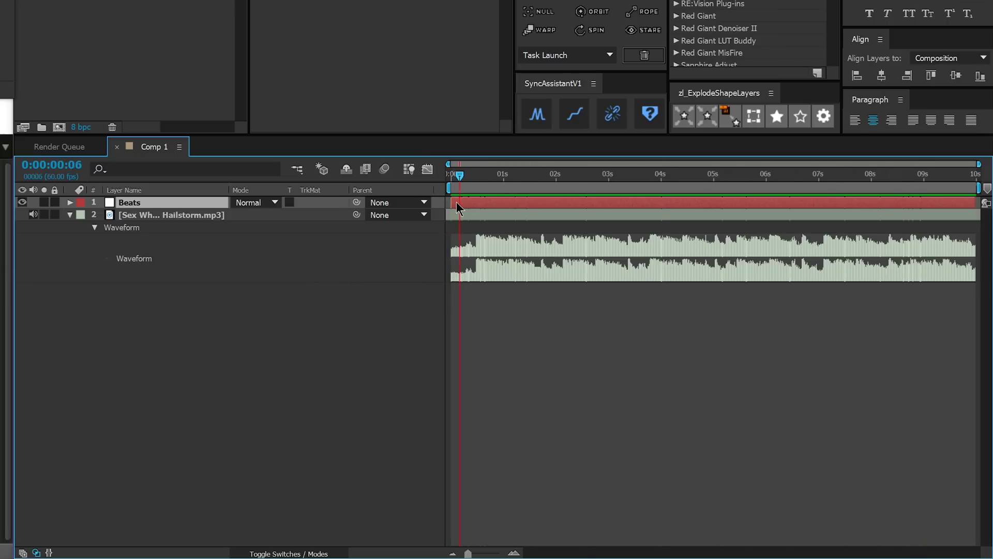
drag(455, 205, 467, 207)
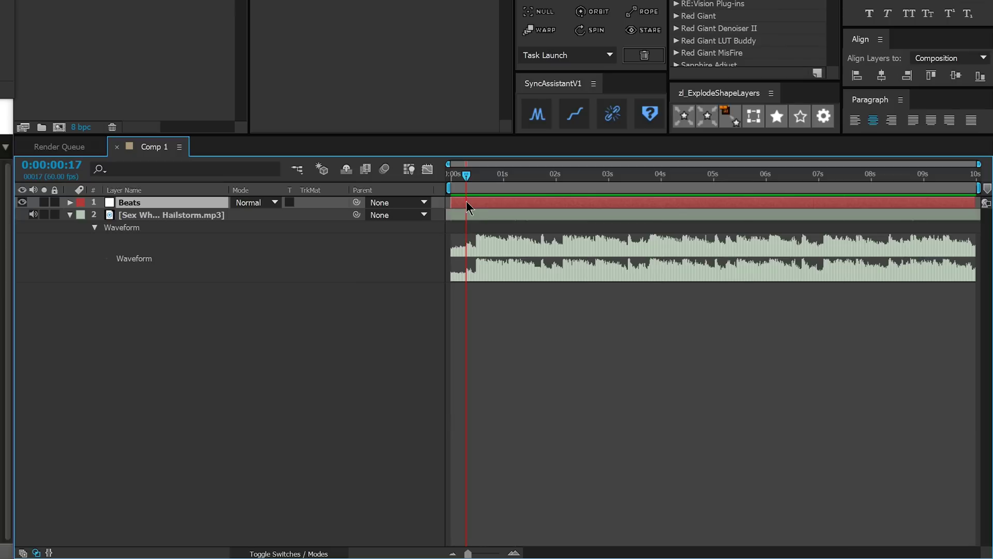
key(space)
key(KP_Multiply)
key(KP_Multiply)
key(KP_Multiply)
key(KP_Multiply)
key(KP_Multiply)
key(KP_Multiply)
key(KP_Multiply)
key(KP_Multiply)
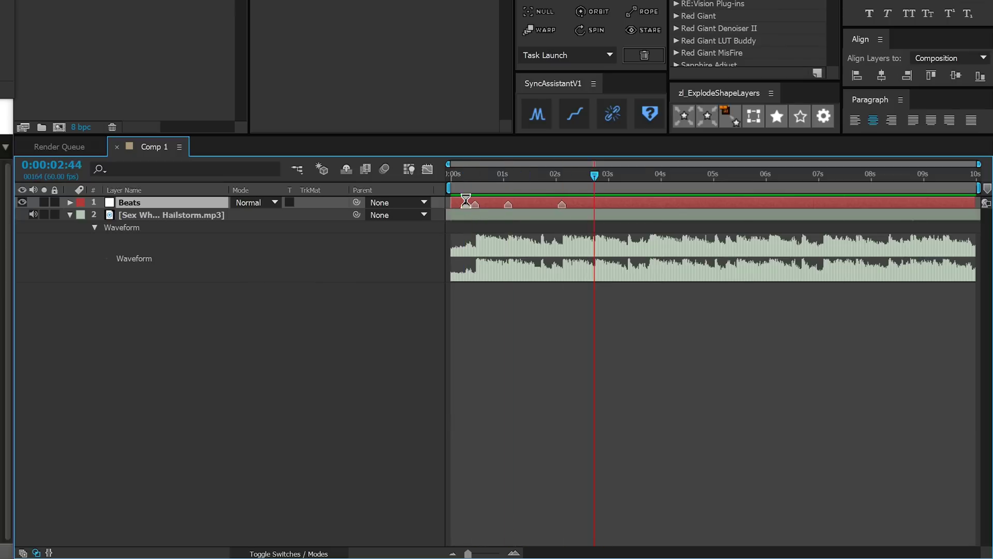
key(KP_Multiply)
key(KP_Multiply)
key(KP_Multiply)
key(KP_Multiply)
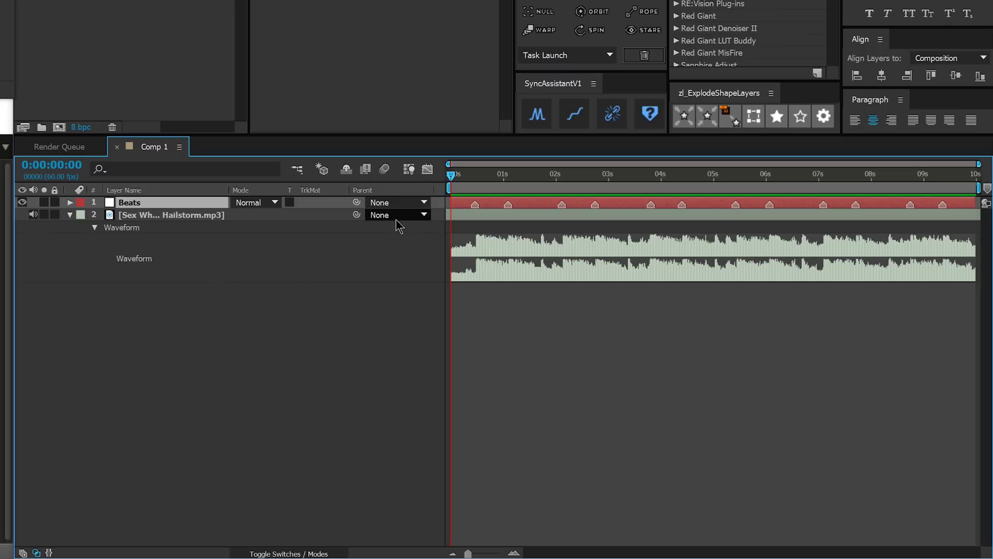
Create a white solid at composition size, 1920 x 1080 px, above the Beats layer
click(255, 372)
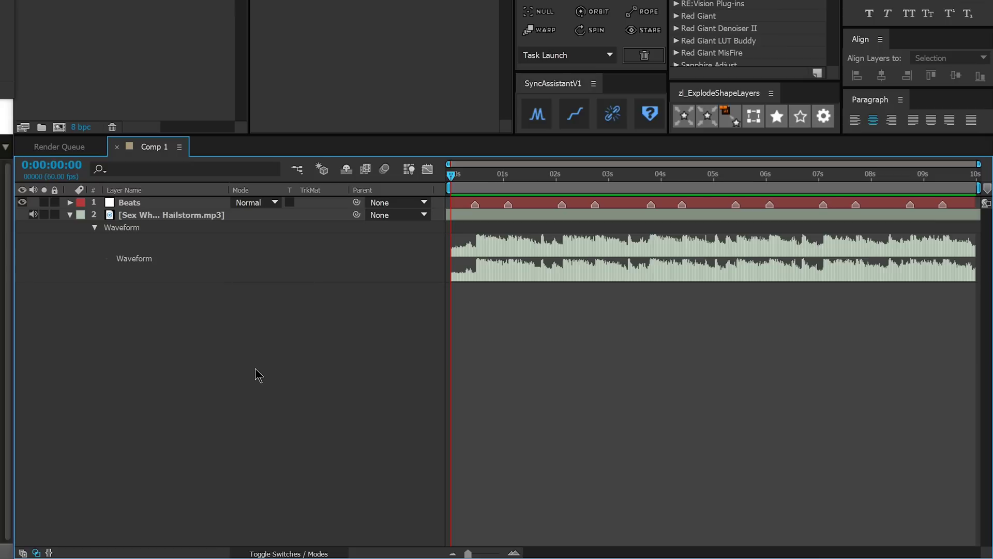
key(ctrl+y)
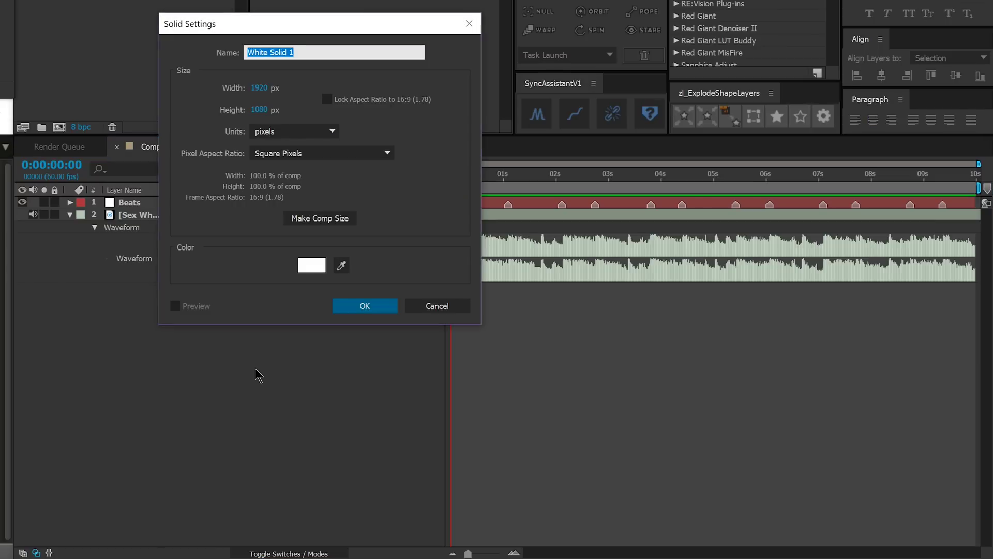
click(318, 218)
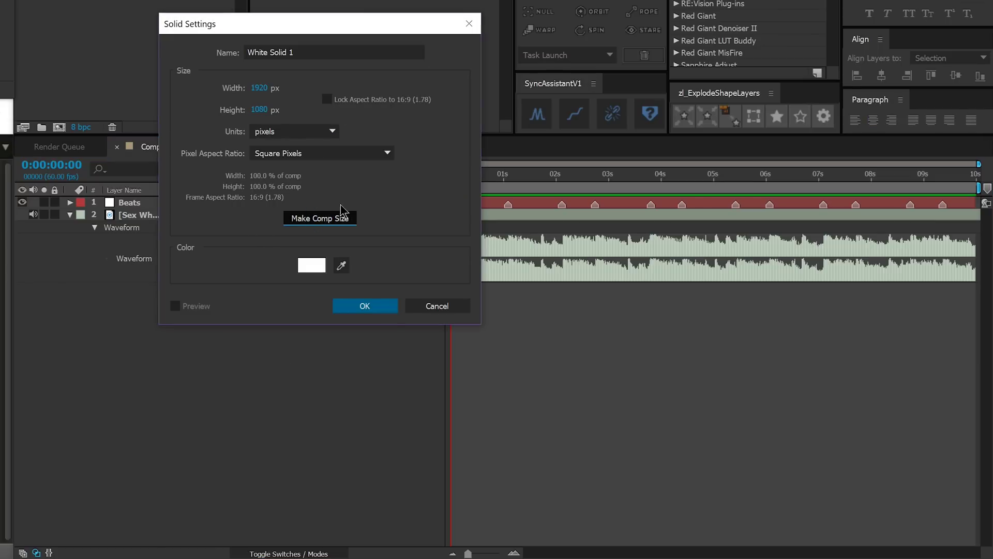
click(362, 307)
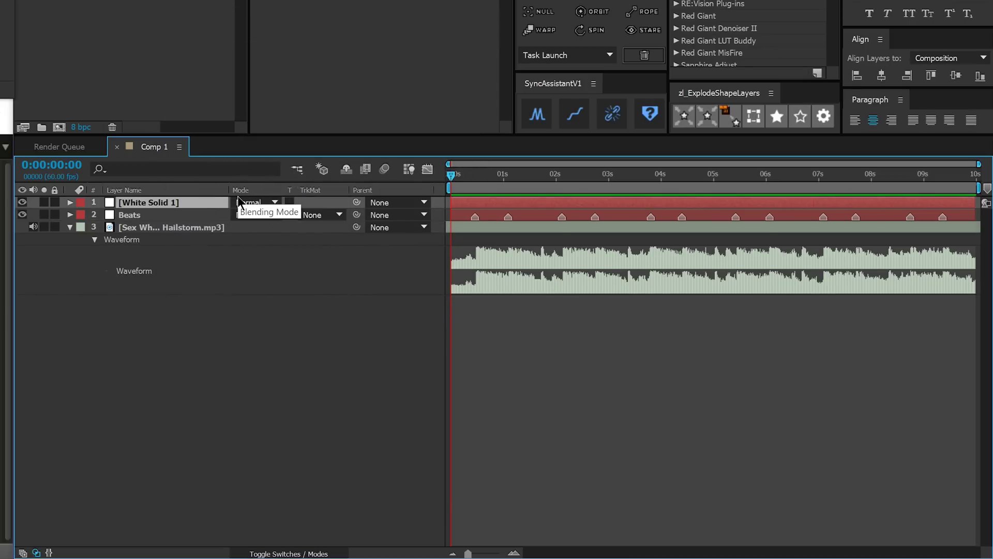
Start keyframing the white solid's Opacity at 0:00:01:38 with a value of 10%
drag(451, 178, 538, 190)
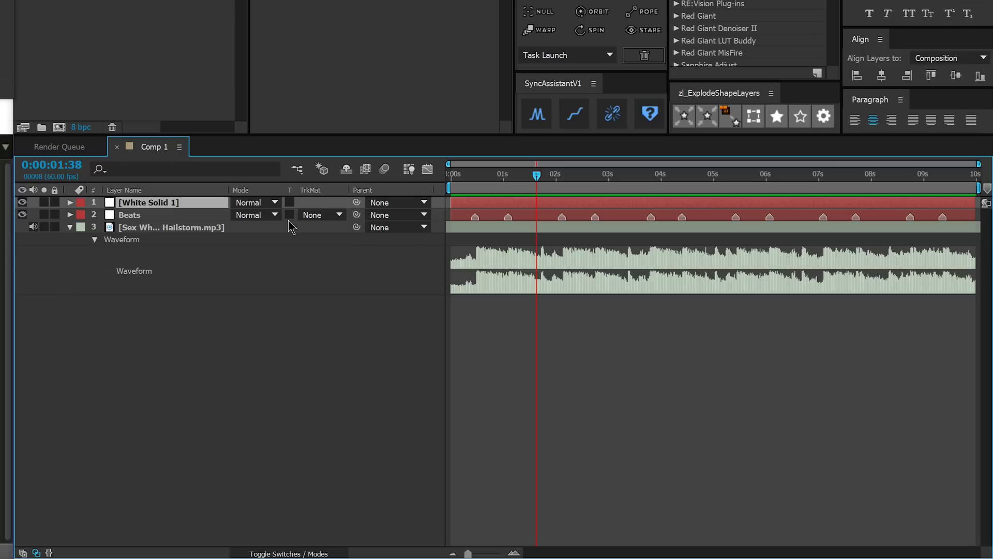
key(t)
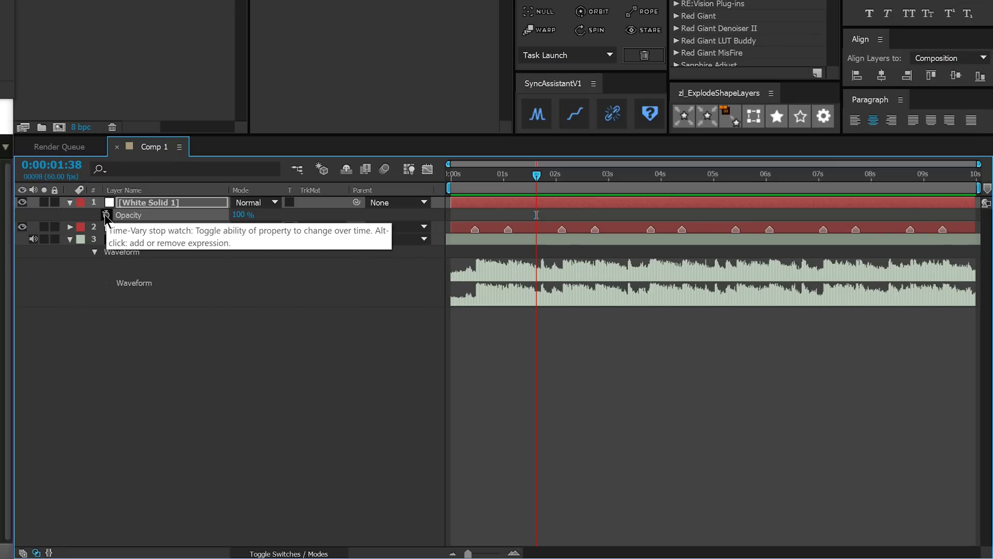
click(106, 215)
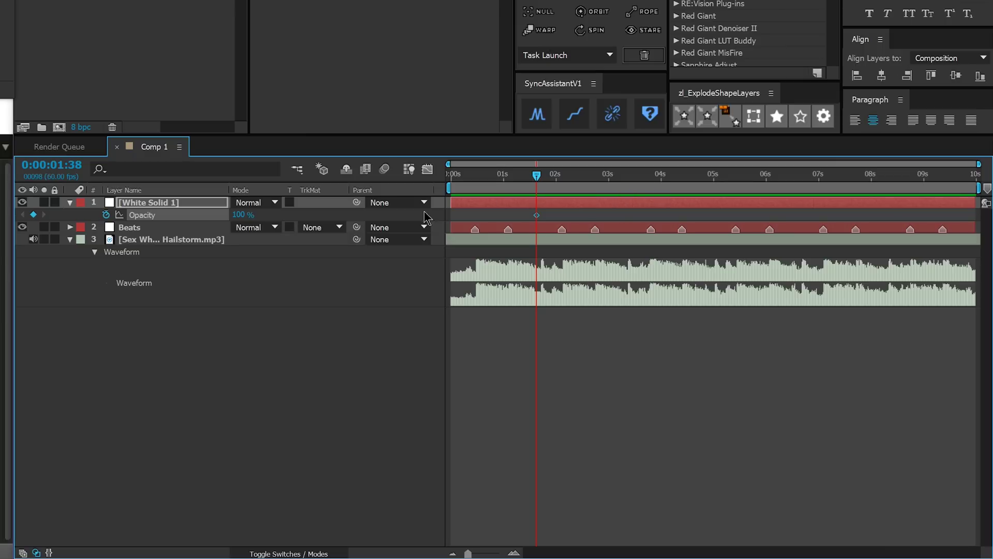
click(242, 214)
text(10)
key(Return)
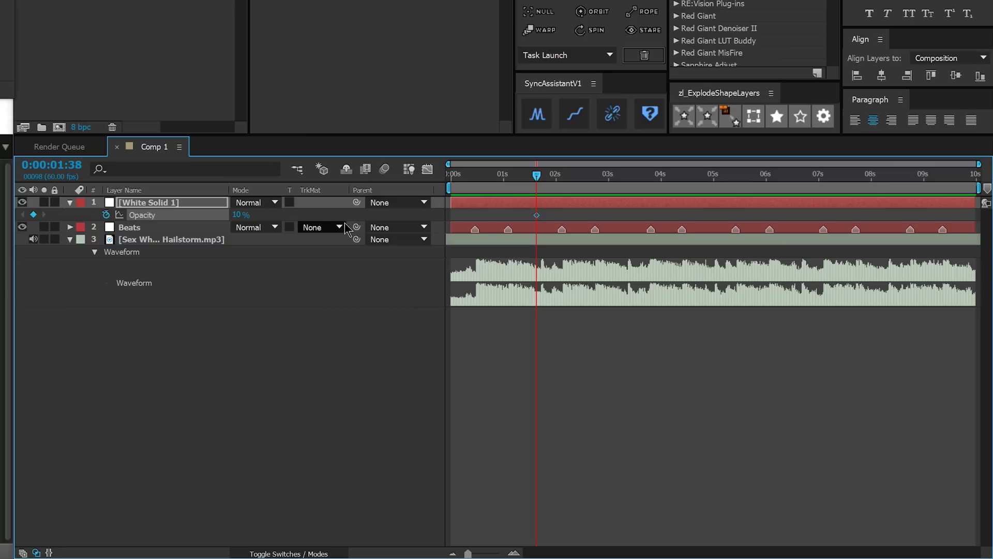
Go three frames forward to 0:00:01:41 and keyframe the white solid's Opacity at 100%
key(Page_Down)
key(Page_Down)
key(Page_Down)
click(238, 214)
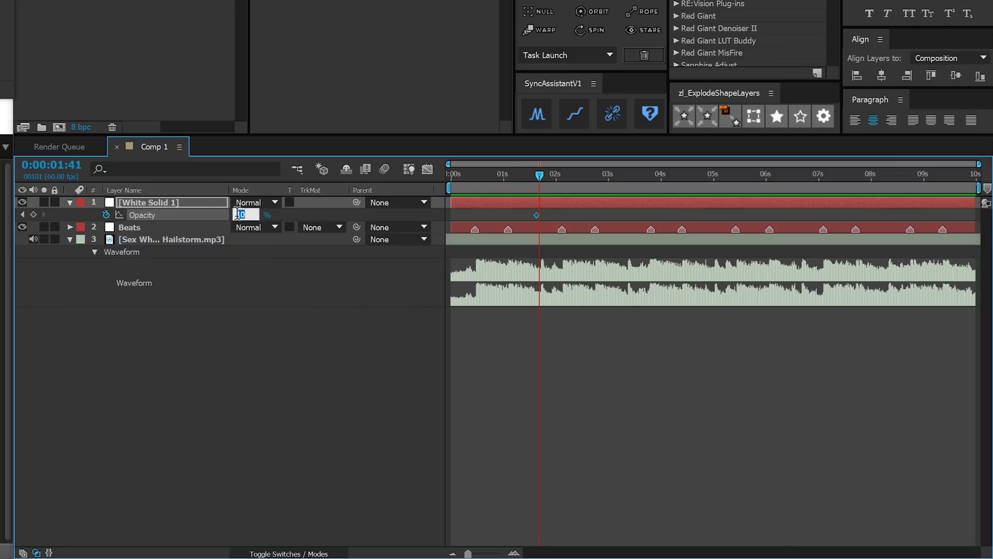
text(0)
key(Return)
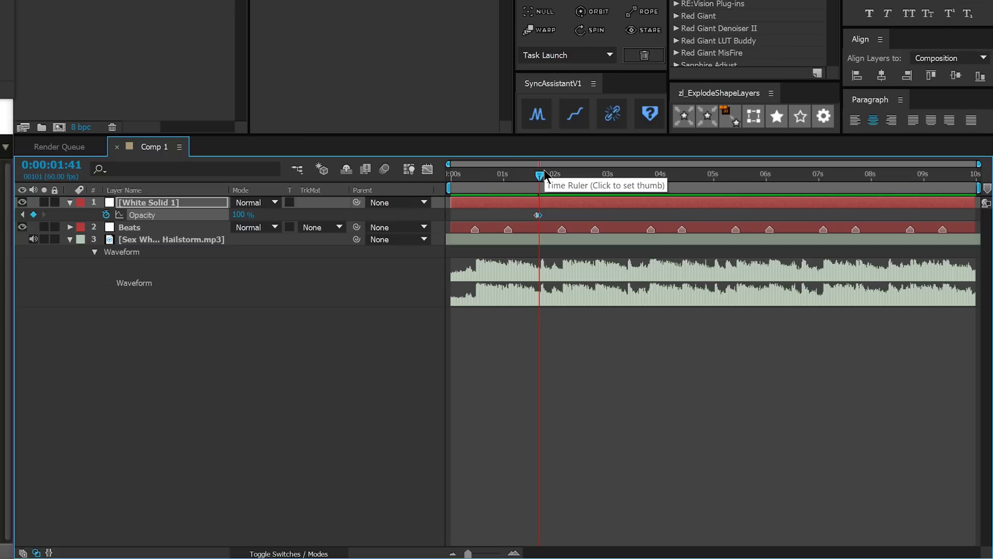
Advance to 0:00:02:51 and keyframe the white solid's Opacity at 10%
key(space)
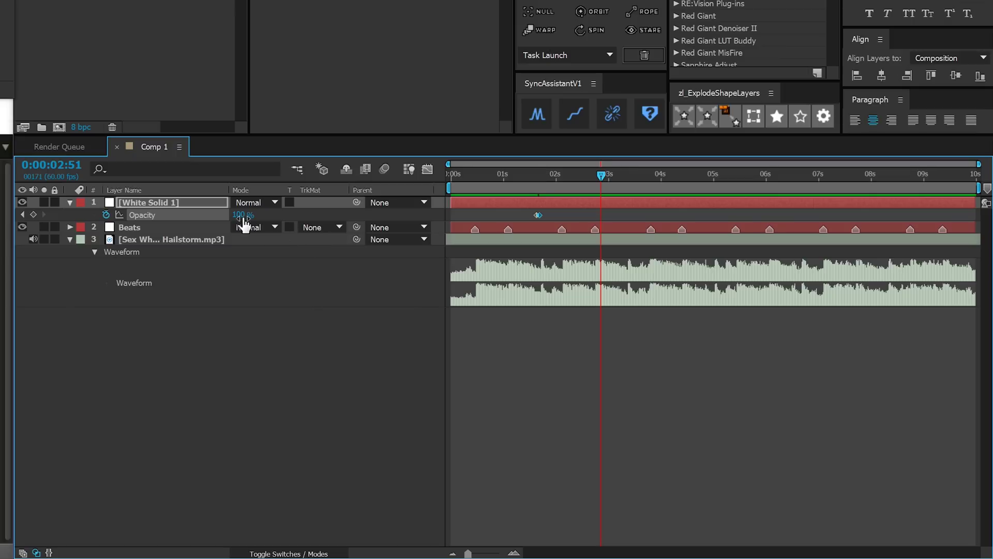
click(243, 216)
text(10)
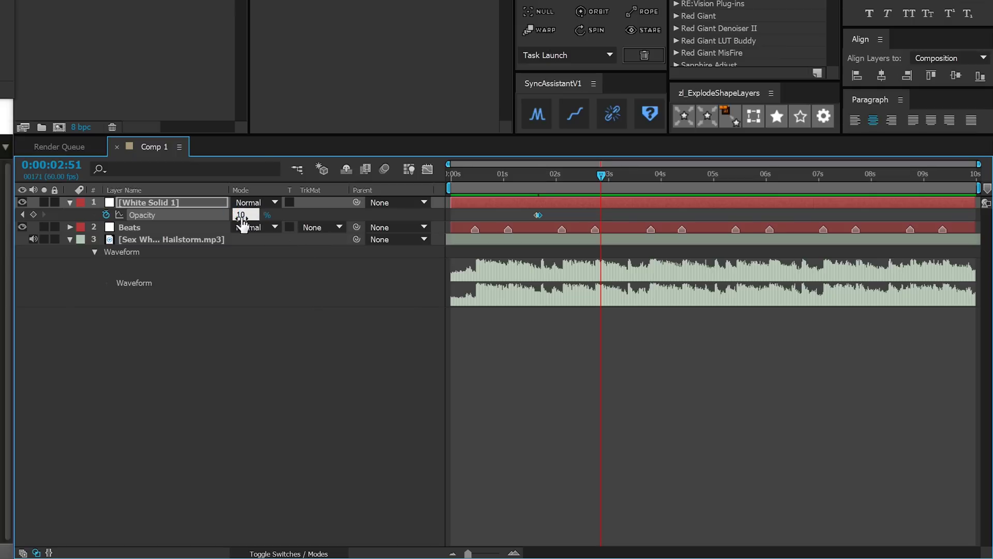
key(Return)
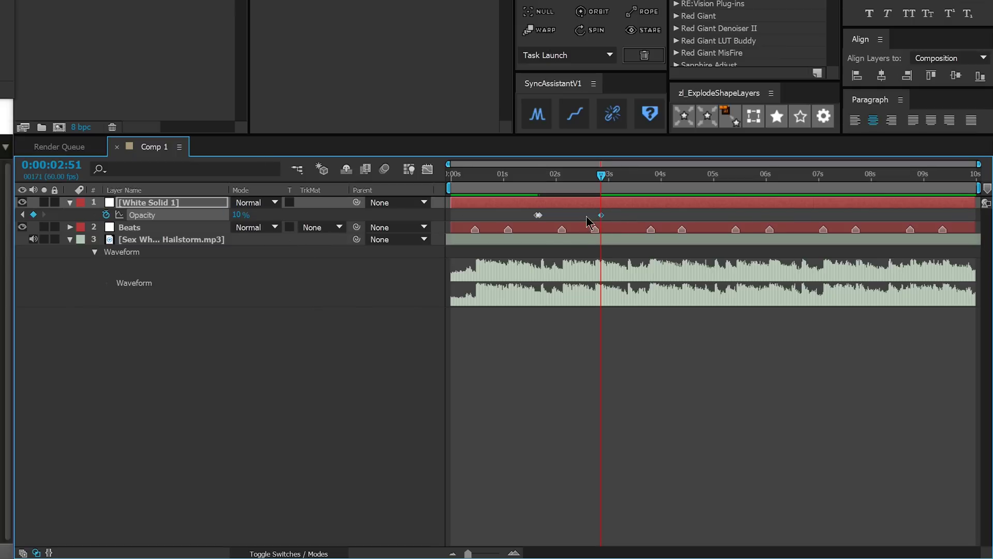
Select all three Opacity keyframes of the white solid and display their curve in the Graph Editor
click(537, 215)
double_click(600, 216)
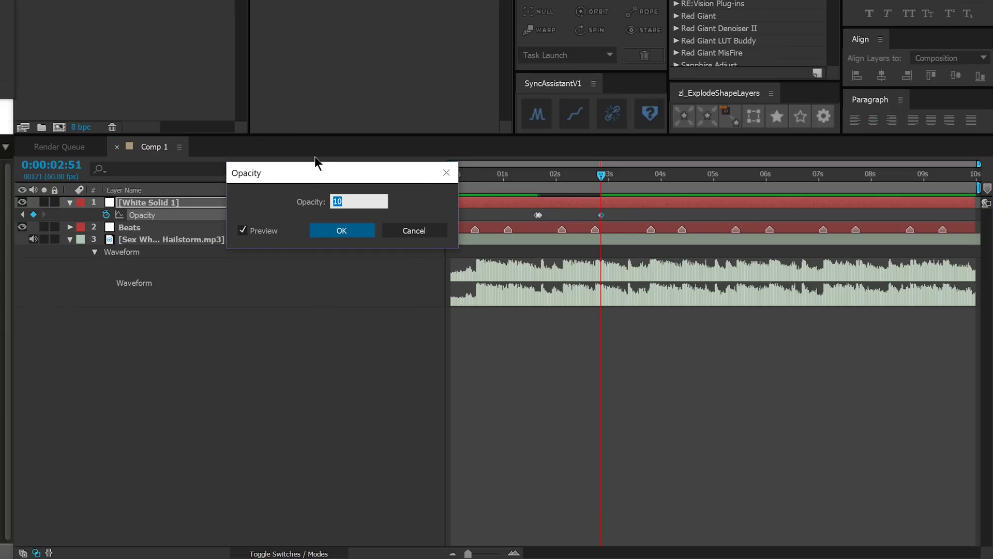
key(Return)
click(512, 214)
drag(613, 230, 638, 223)
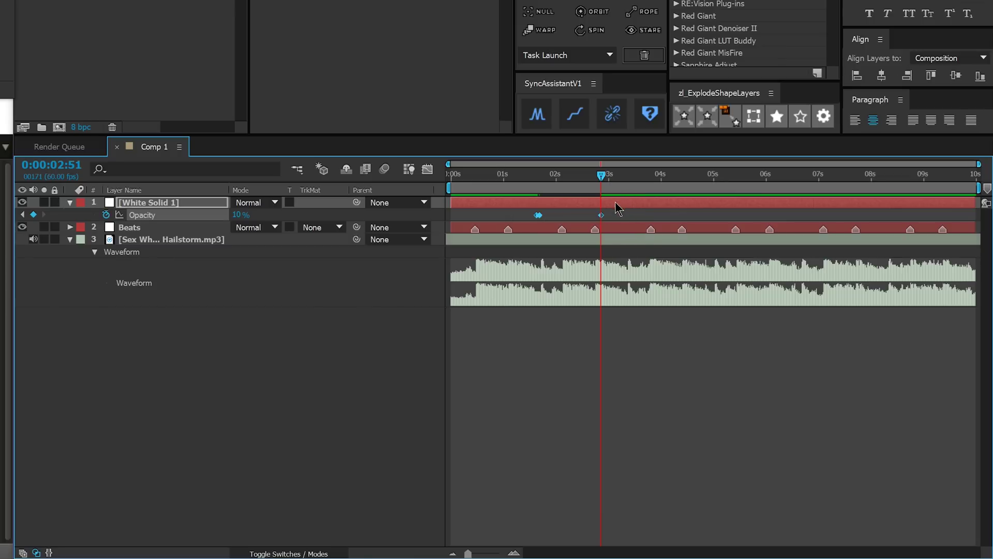
key(shift+F3)
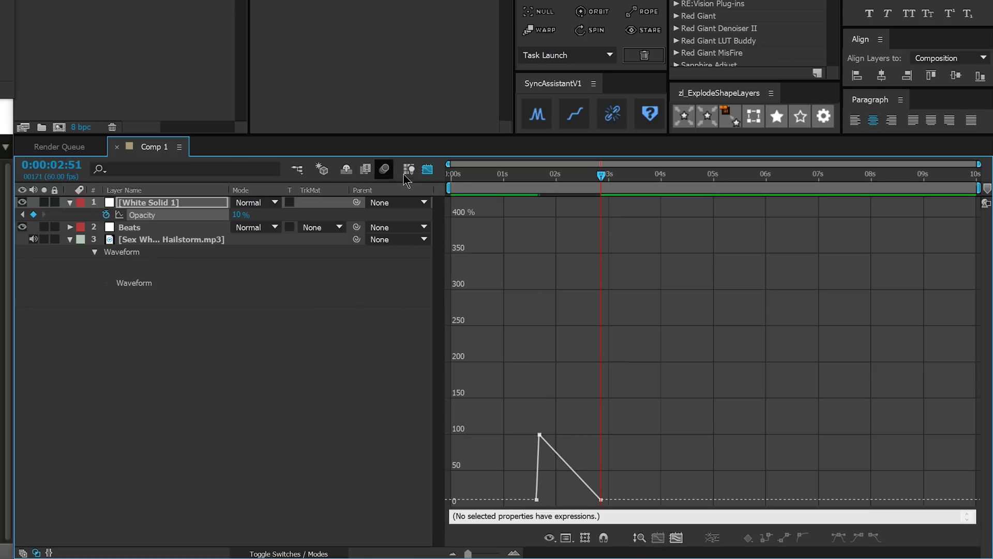
Inspect the white solid's Opacity curve in the Graph Editor up to 0:00:02:07, and return to the full layer timeline
click(676, 538)
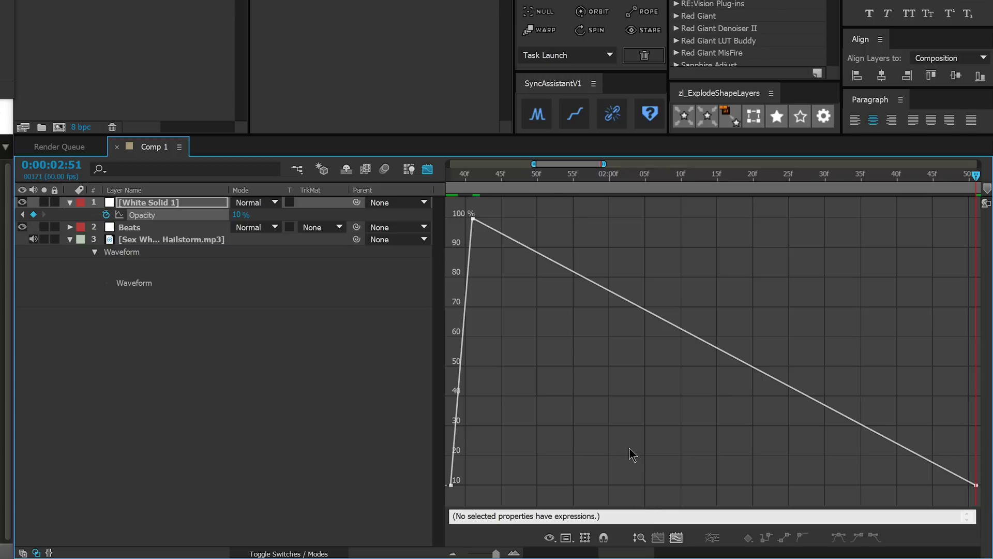
scroll(632, 454, down, 2)
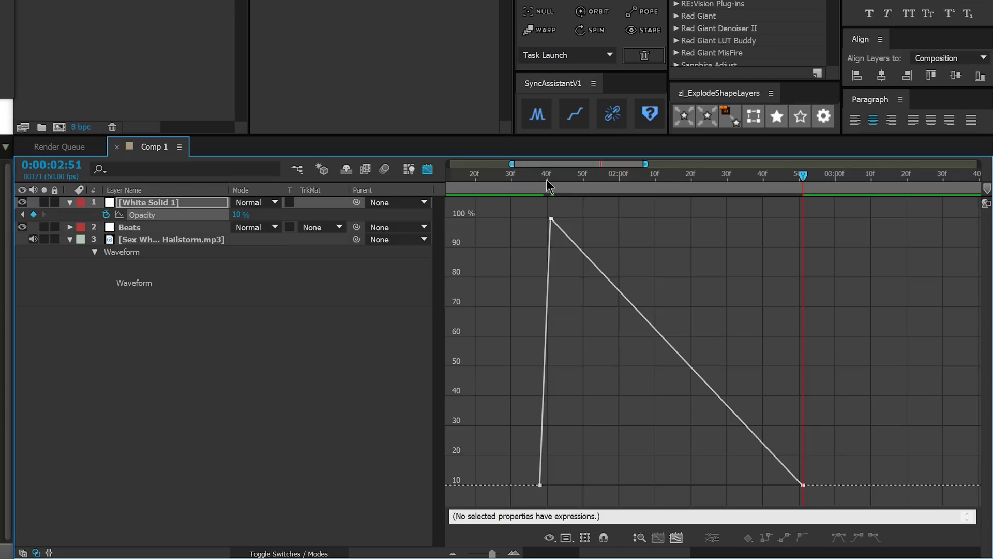
drag(547, 185, 528, 273)
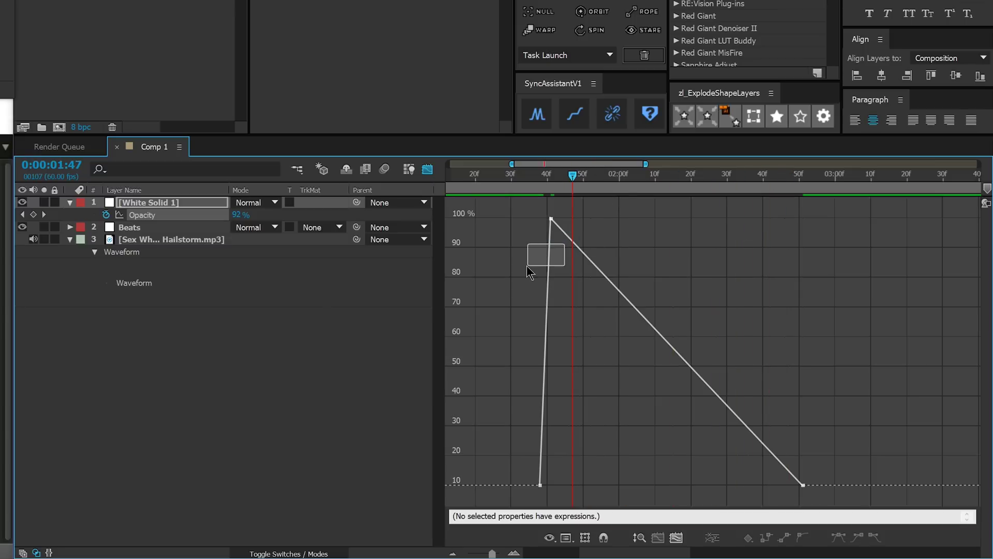
drag(572, 182, 644, 235)
click(427, 170)
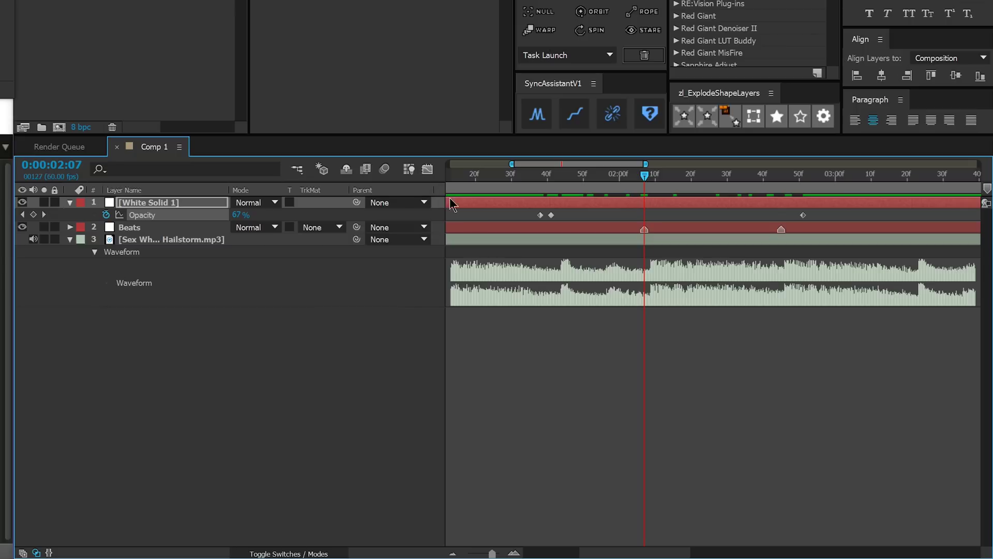
key(minus)
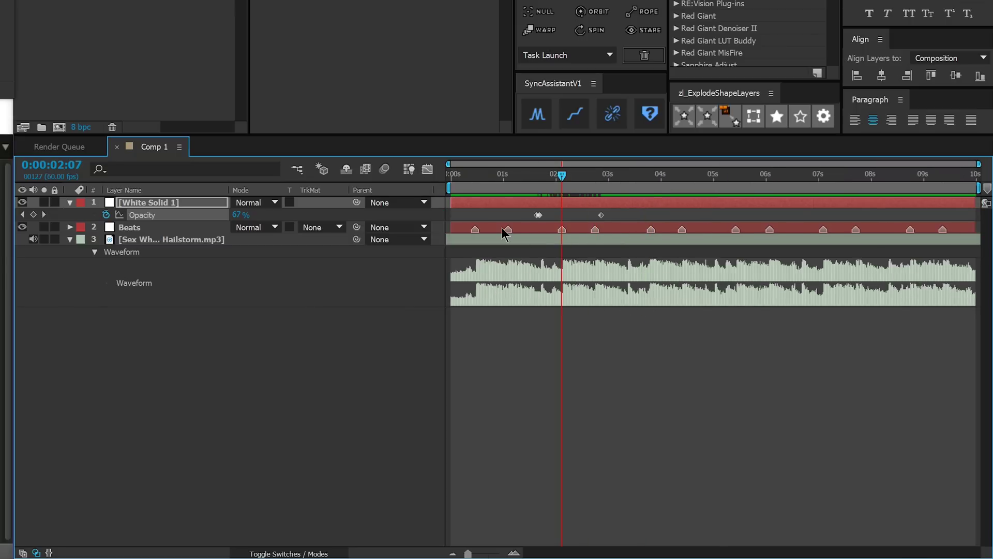
Try SyncAssistant's curve mode on the white solid's keyframed Opacity
click(268, 406)
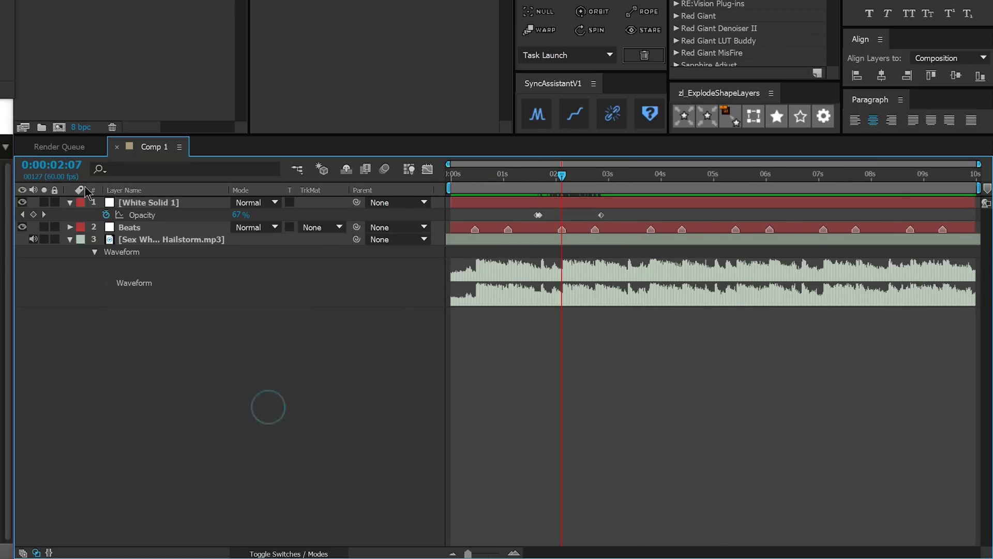
click(148, 216)
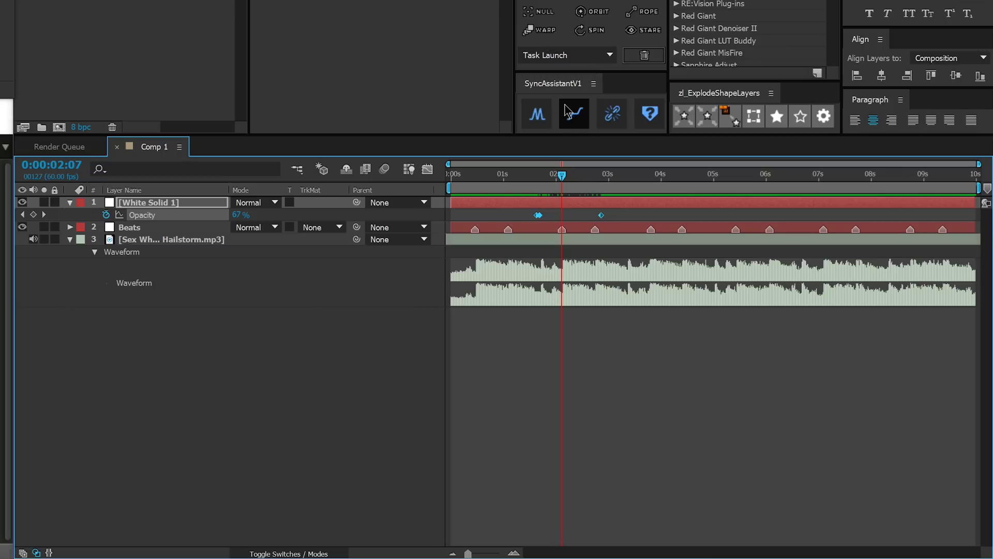
click(570, 121)
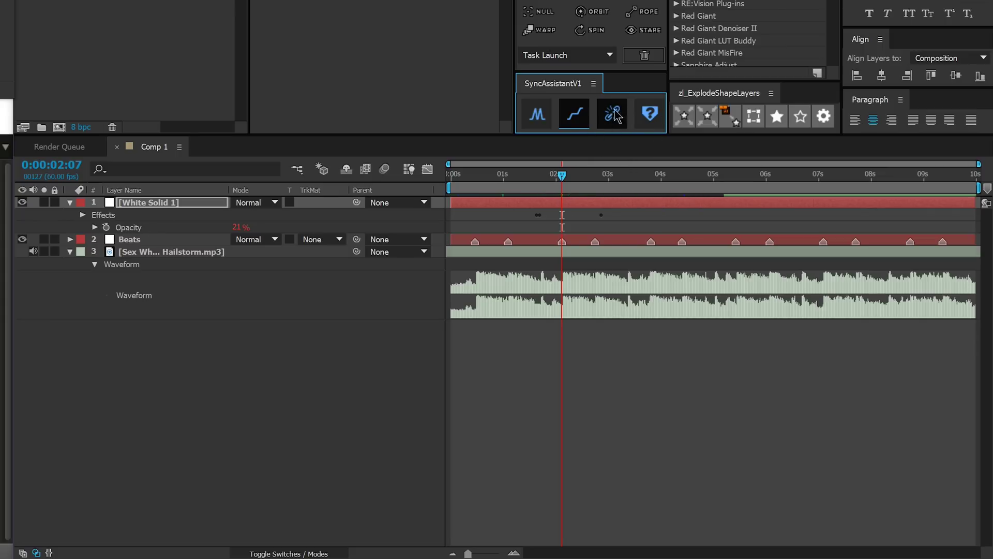
Unlink SyncAssistant from the white solid's Opacity, restoring its original keyframes
click(131, 238)
click(132, 228)
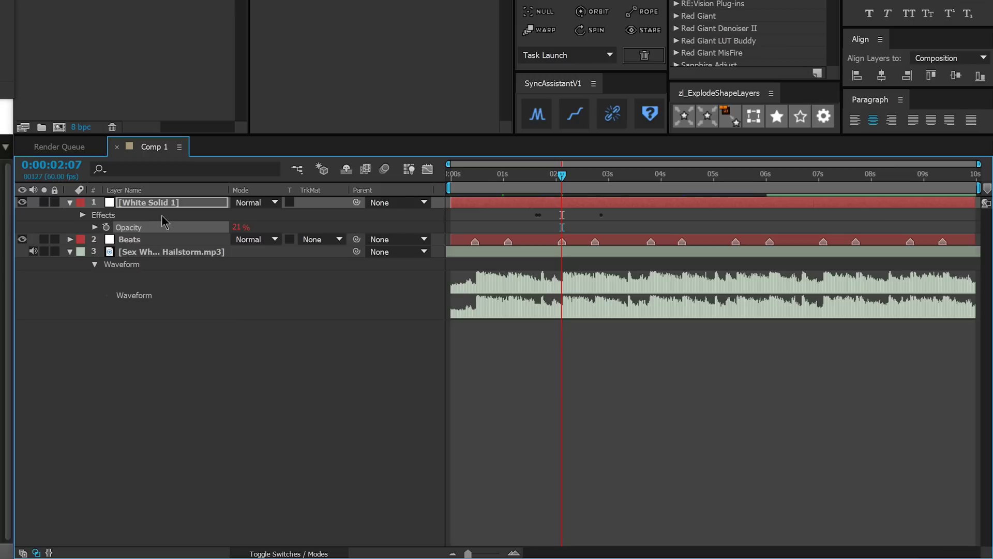
click(612, 118)
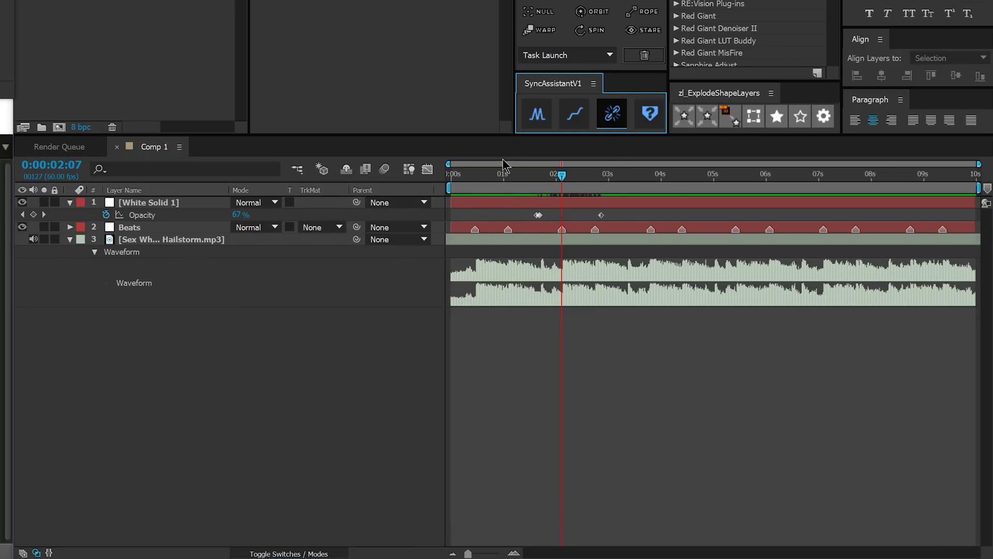
Apply SyncAssistant's M mode to the white solid's keyframed Opacity and scrub the composition to 0:00:03:47
click(150, 216)
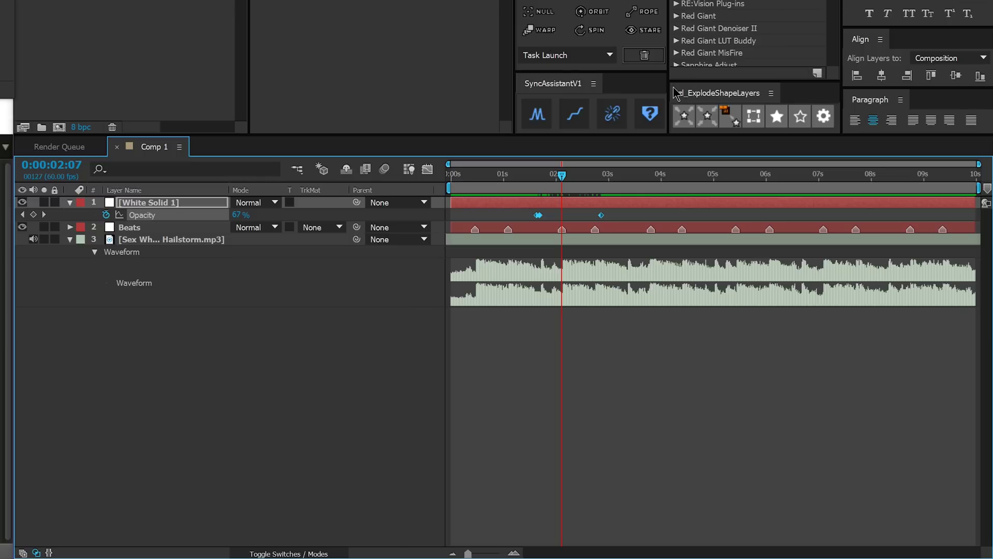
click(218, 346)
click(166, 215)
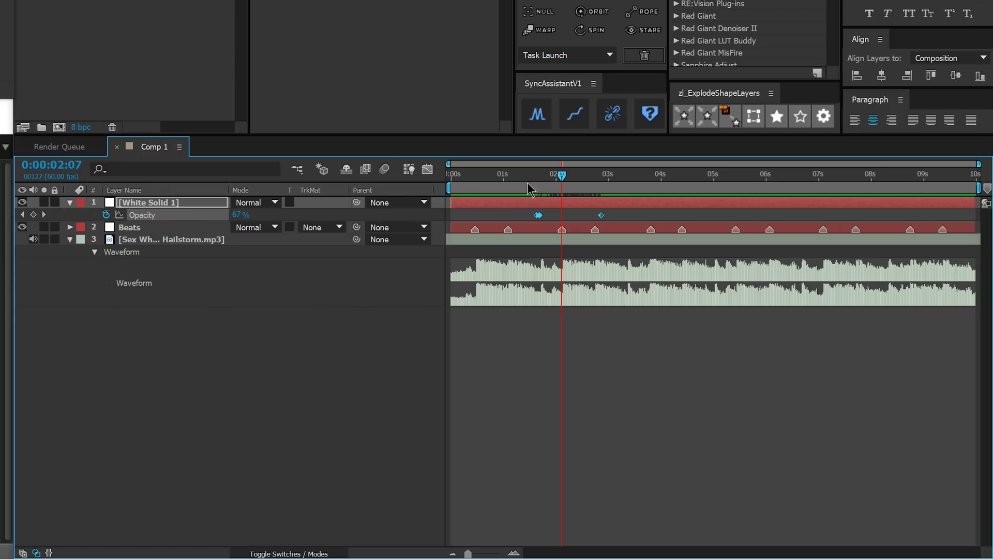
click(535, 120)
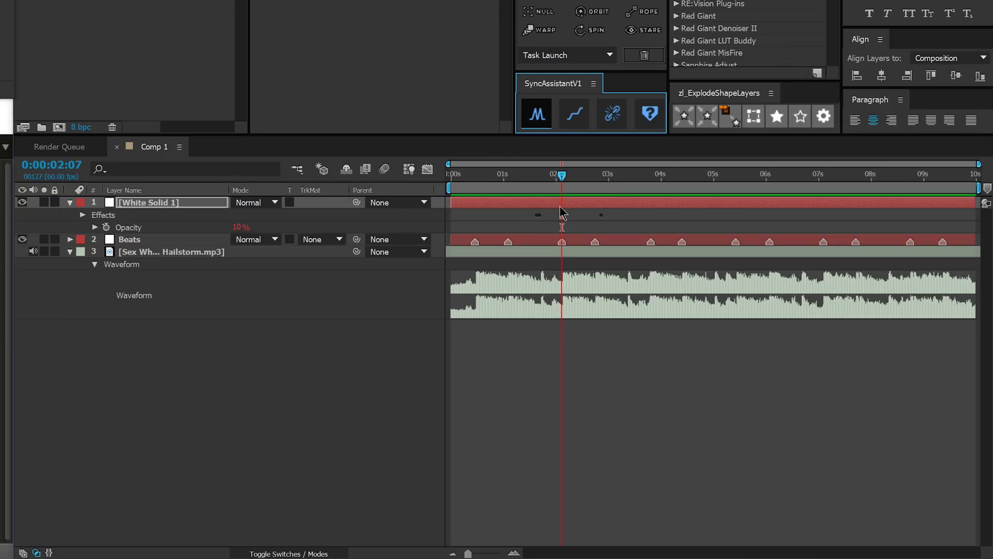
click(576, 175)
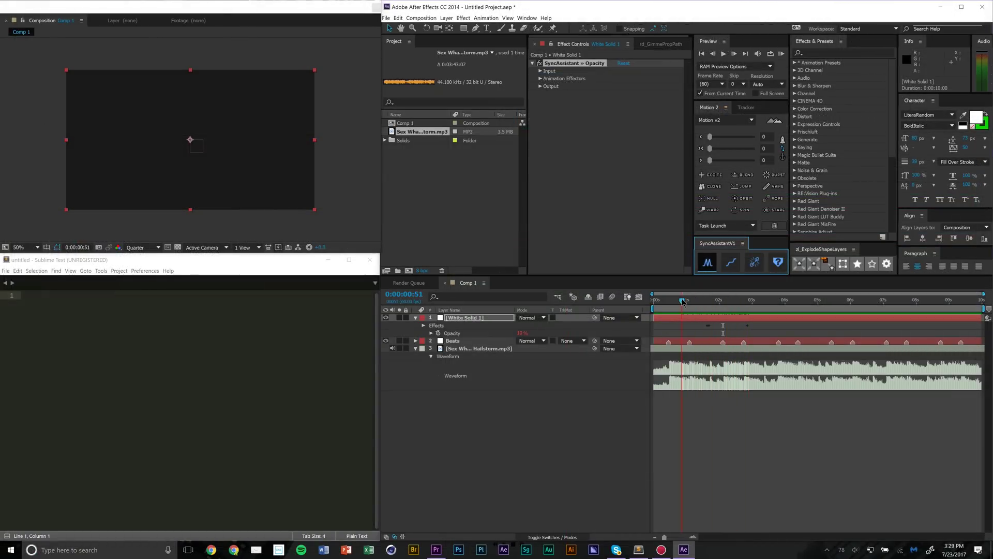
drag(727, 302, 778, 304)
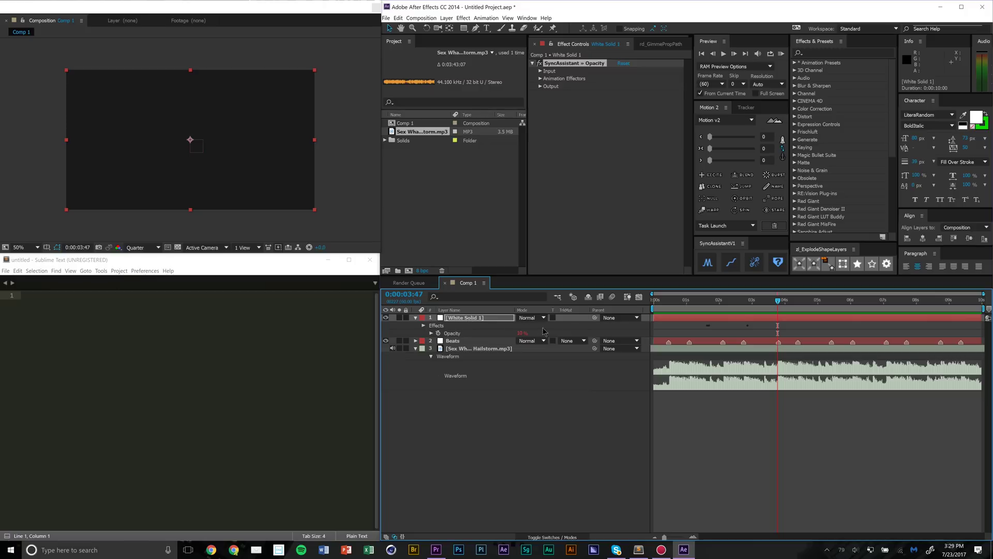
Set the Marker Layer input of the white solid's SyncAssistant » Opacity effect to 2. Beats and move the playhead back to the composition's start
click(458, 334)
click(474, 318)
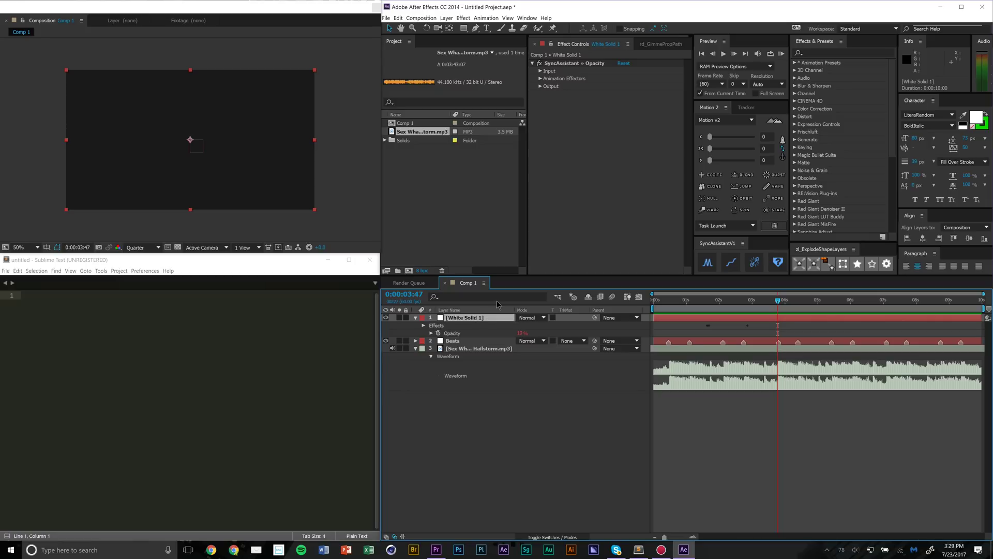
click(562, 64)
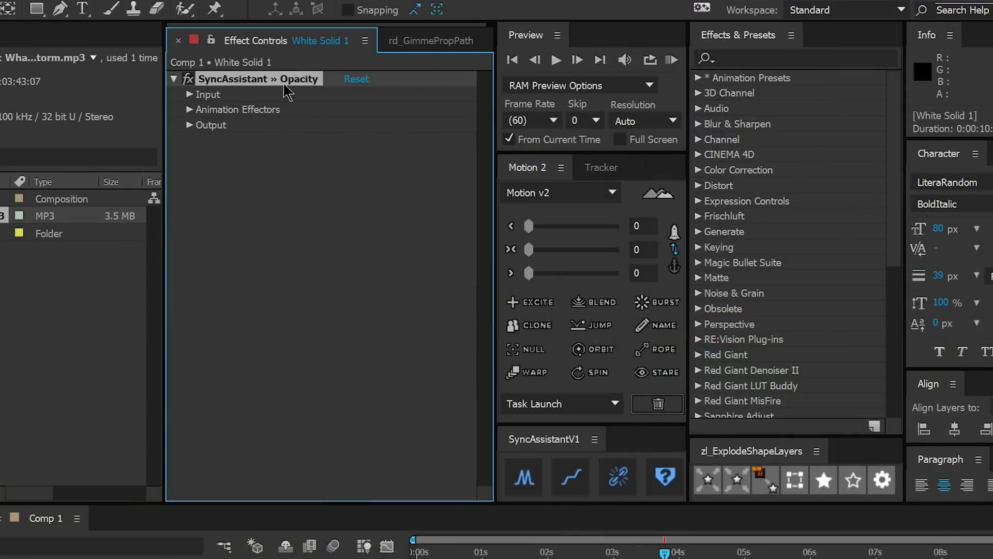
click(190, 95)
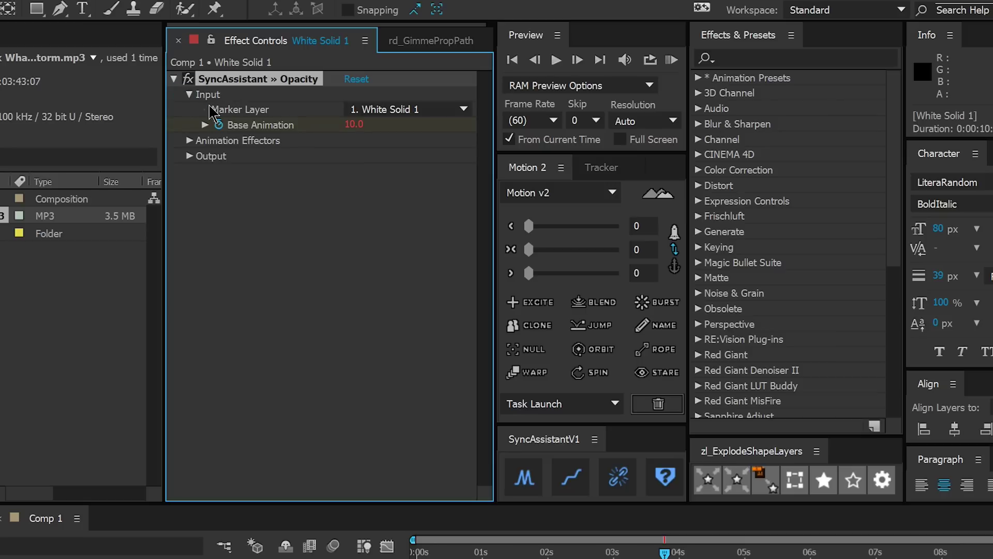
click(365, 111)
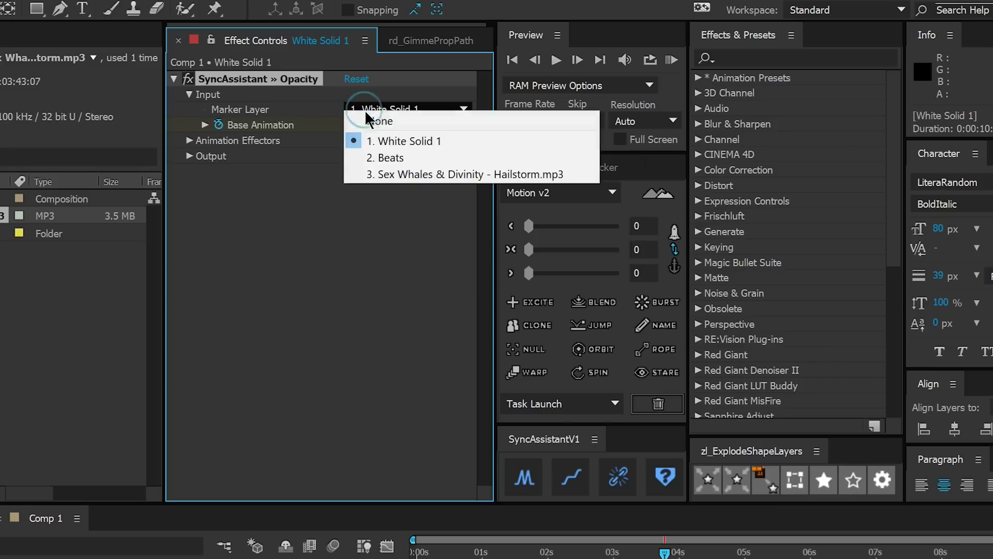
click(393, 162)
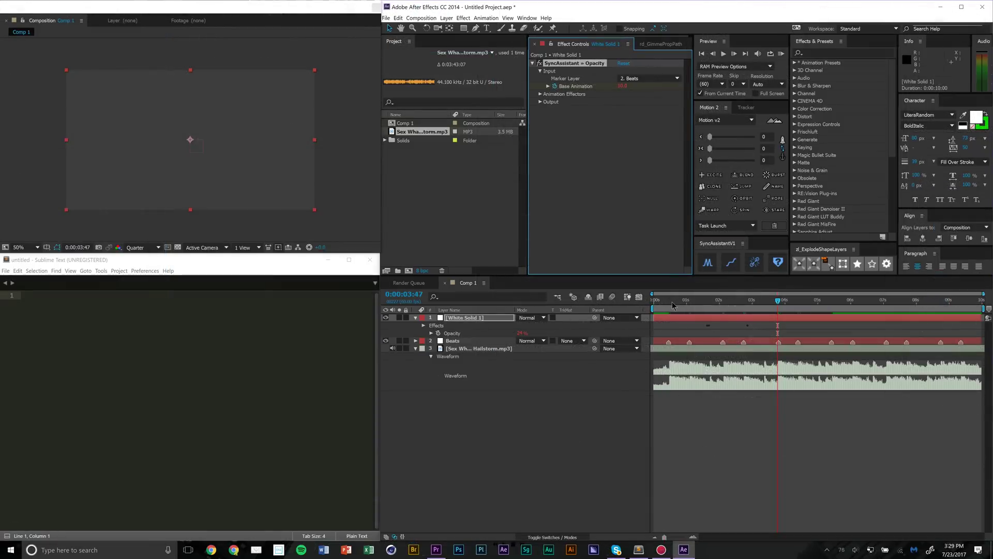
drag(673, 305, 655, 310)
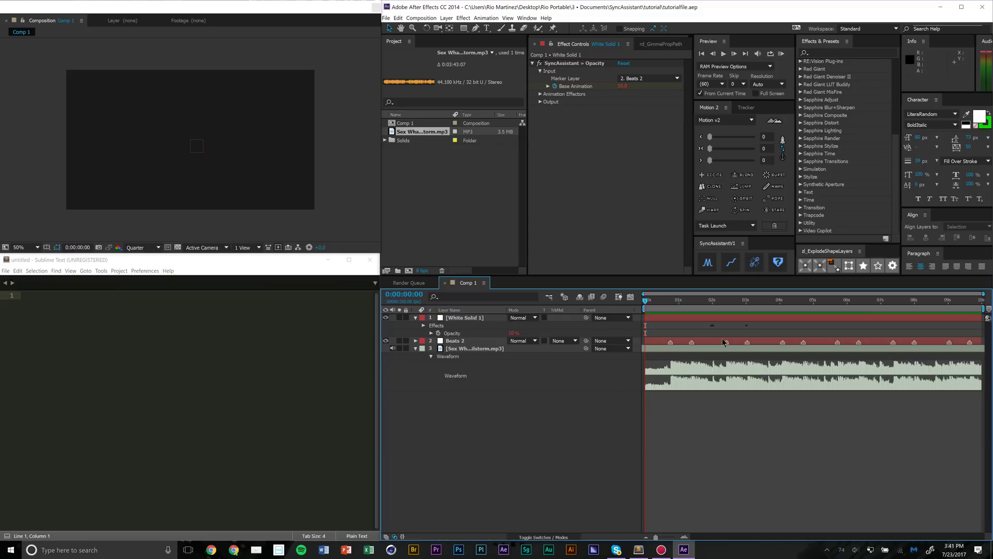
Reveal the white solid's keyframed SyncAssistant » Opacity properties and select all the Base Animation keyframes
click(729, 319)
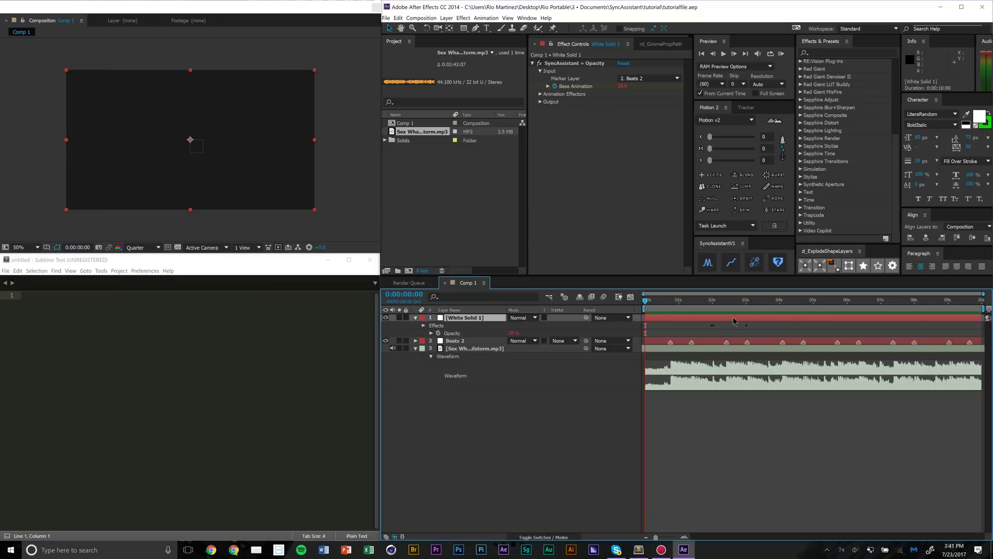
click(453, 334)
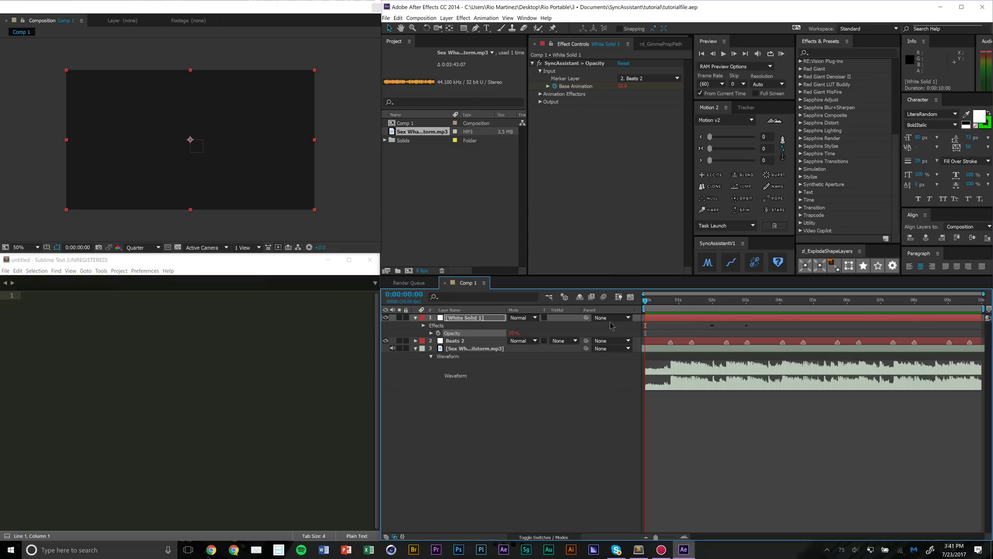
key(u)
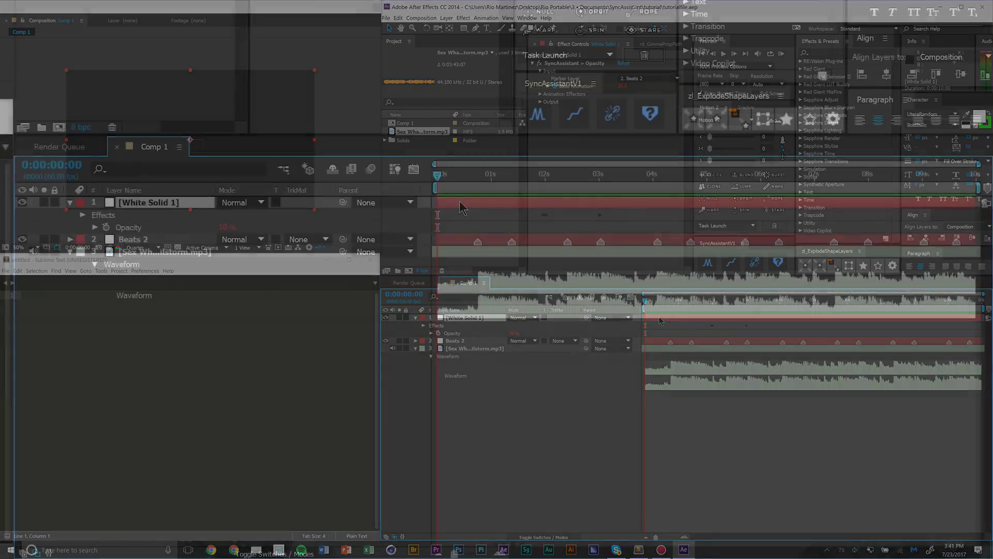
drag(515, 224, 642, 239)
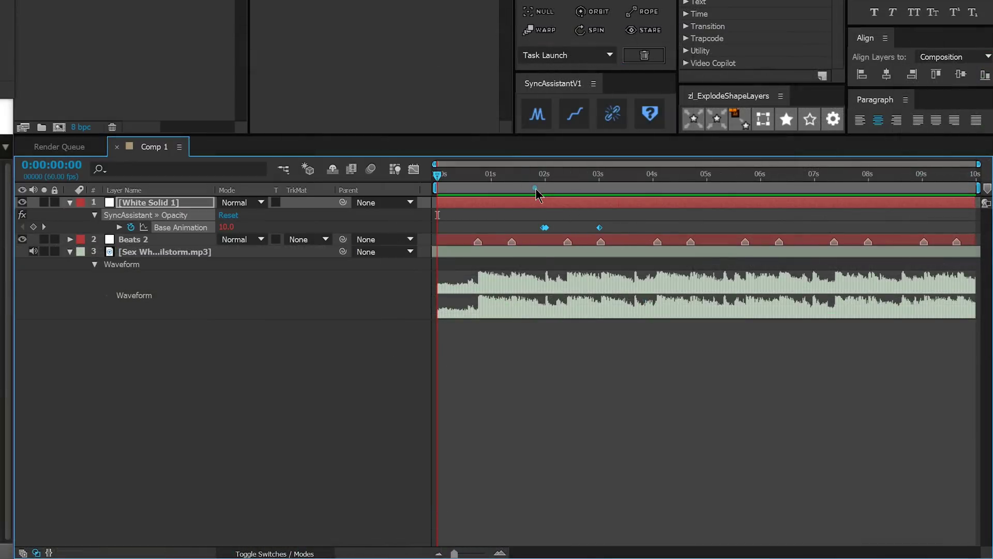
Move to 0:00:02:37 and display the Base Animation curve in the Graph Editor, fitted with some room around it
drag(536, 188, 581, 214)
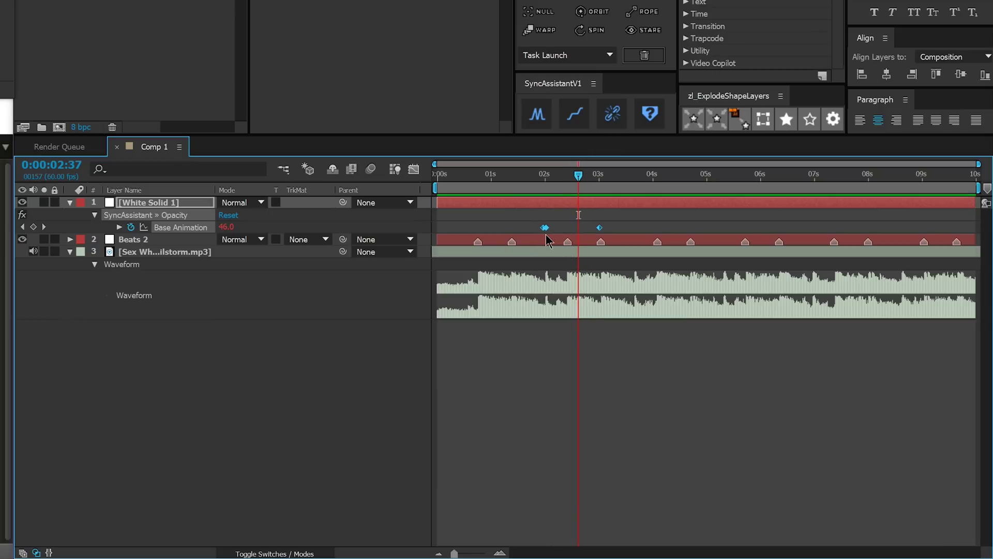
key(shift+F3)
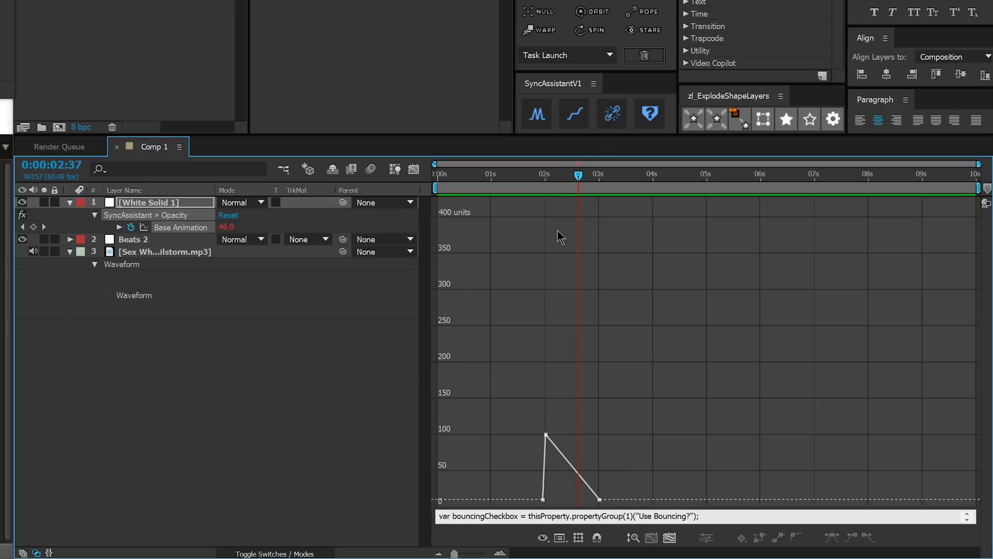
click(670, 538)
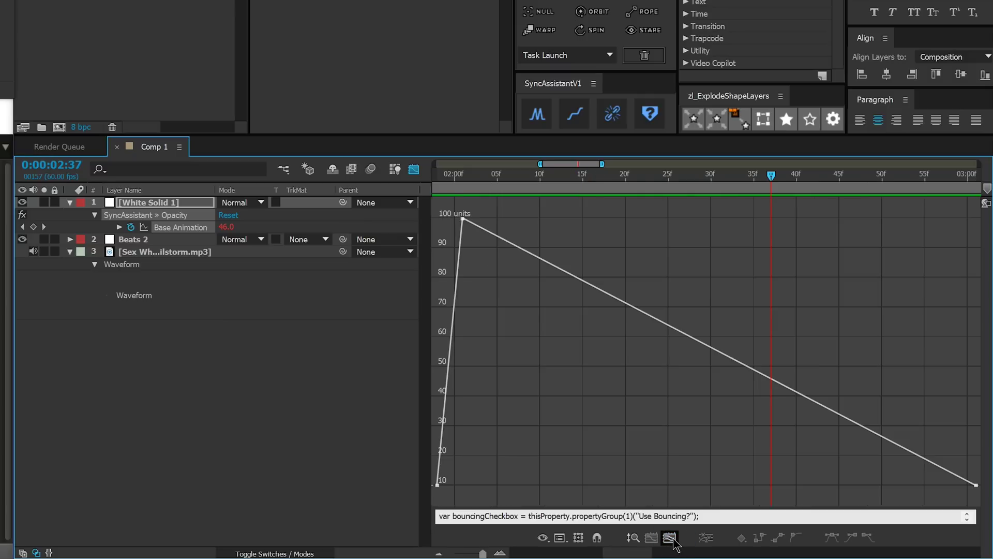
scroll(660, 425, down, 2)
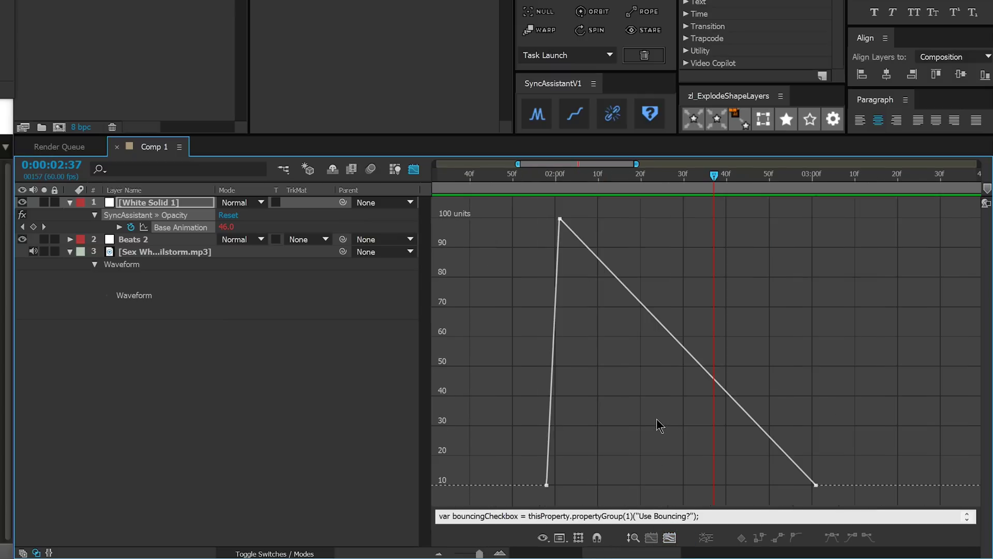
Show the Base Animation as a speed graph and fit it to the view
click(560, 538)
click(598, 424)
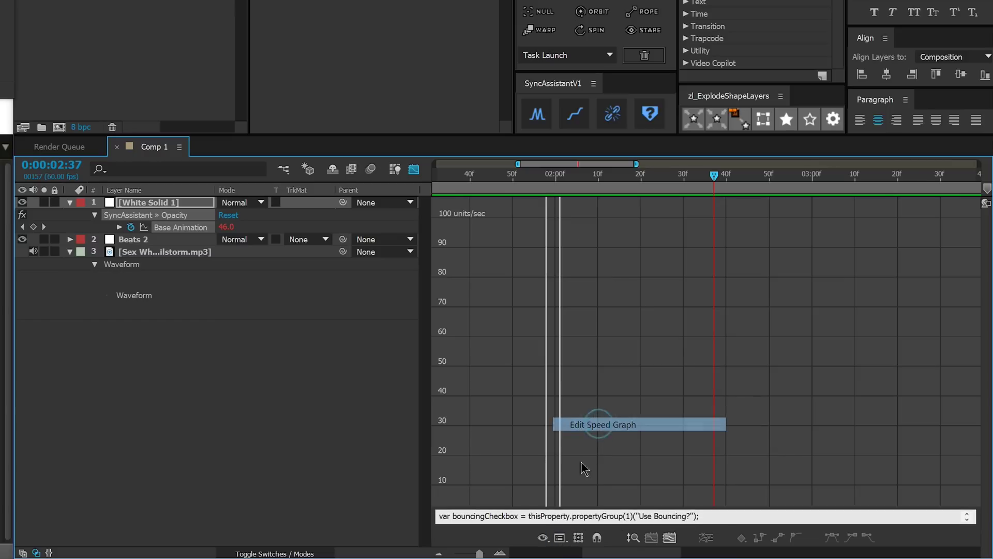
click(670, 538)
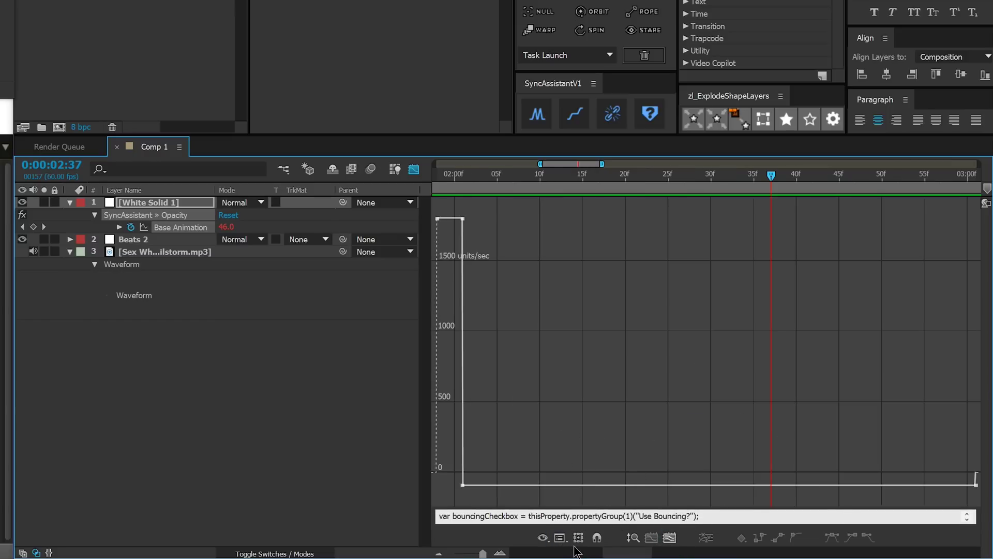
Switch the Base Animation back to its value graph and fit the curve with some room around it
click(560, 538)
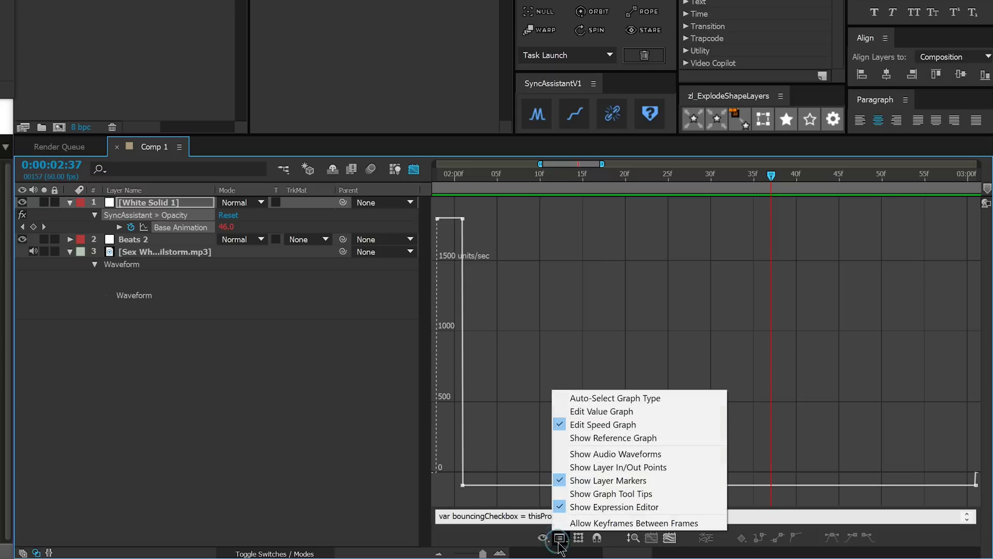
click(595, 410)
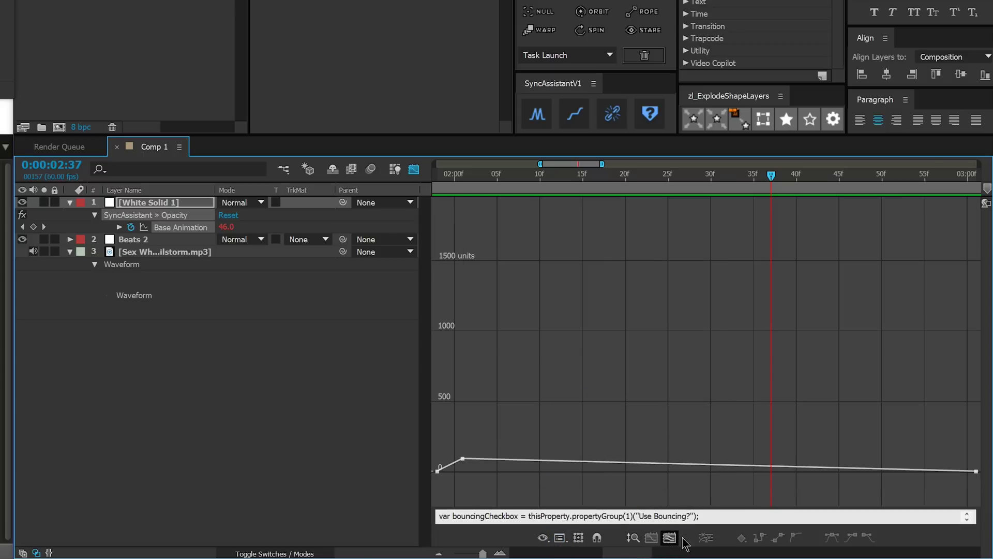
click(669, 538)
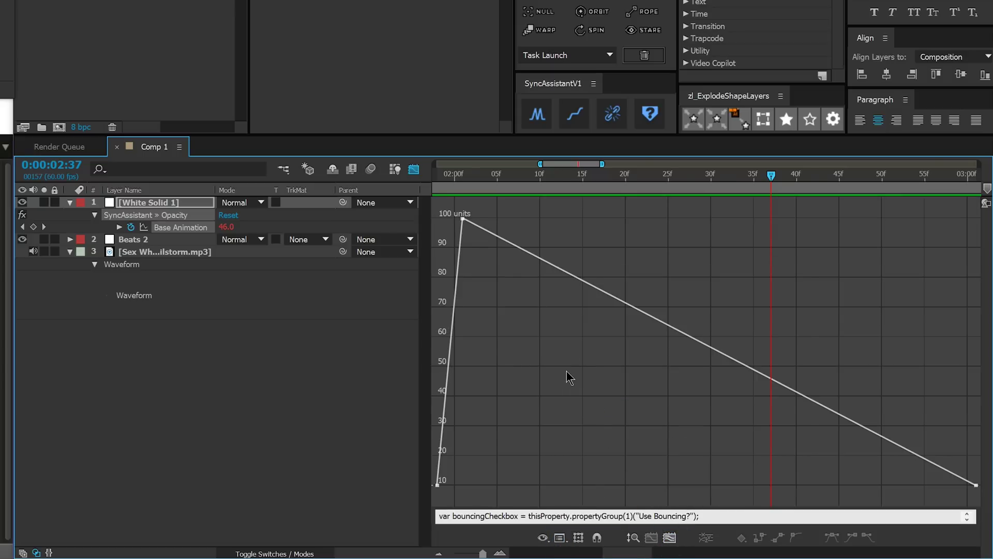
key(minus)
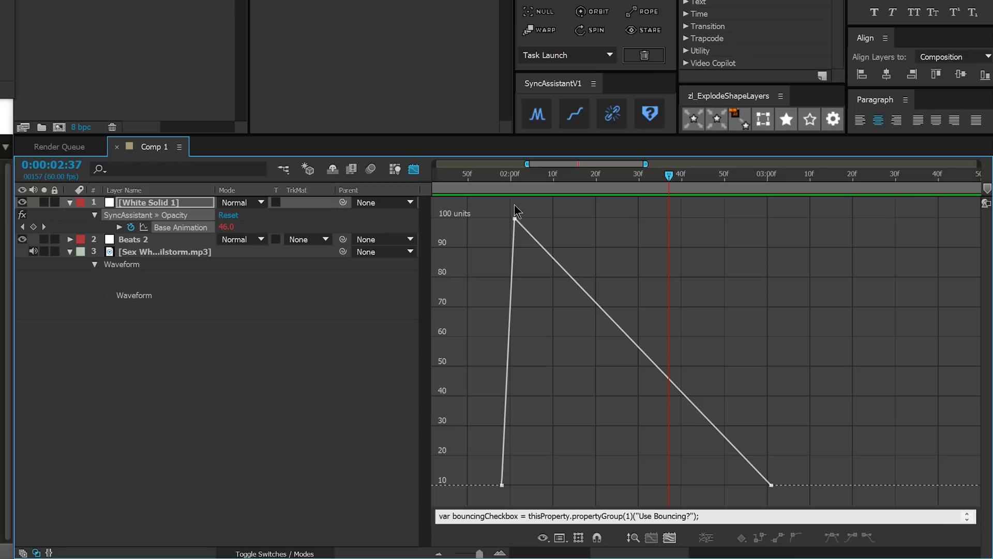
Select the last Base Animation keyframe and set its incoming ease to 100 with Motion v2
drag(494, 213, 549, 242)
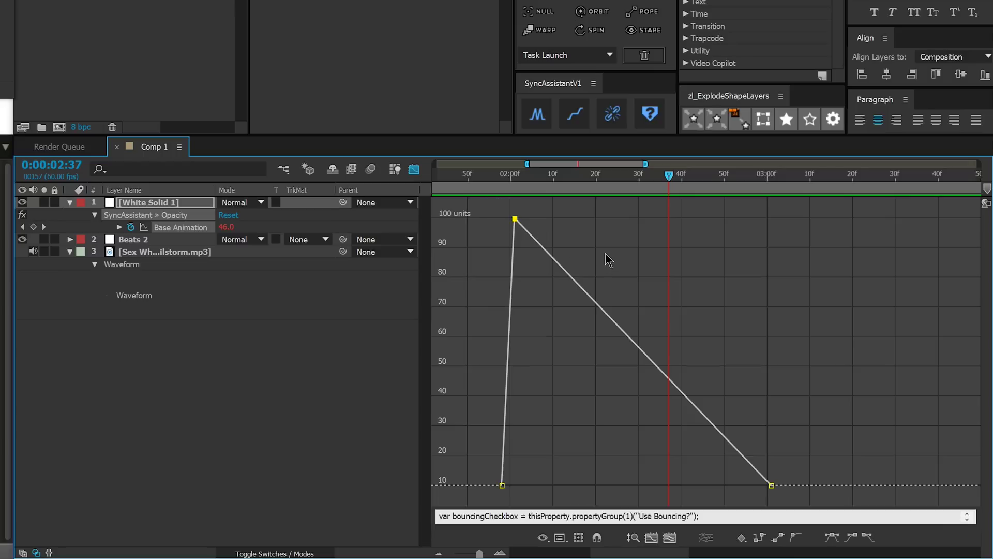
click(811, 447)
drag(756, 489, 751, 491)
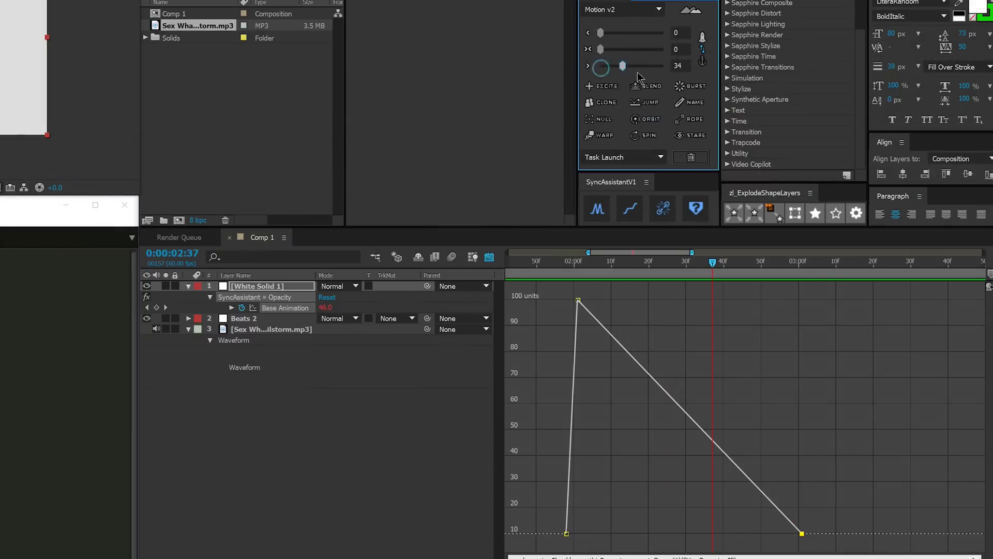
drag(600, 65, 664, 66)
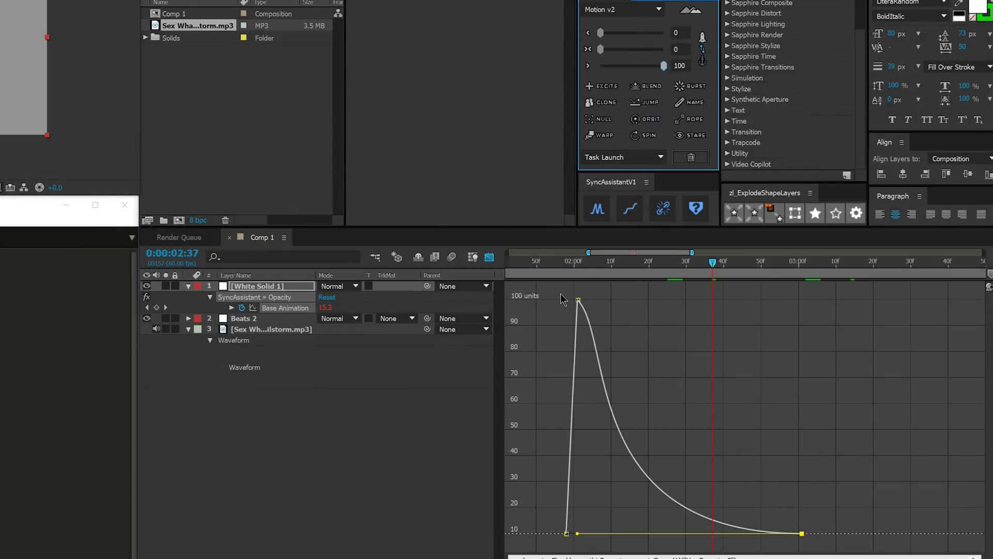
Ease the peak keyframe on both sides by 15 with Motion v2 and lengthen its incoming handle back to the first keyframe's time
drag(561, 294, 596, 309)
drag(602, 50, 609, 49)
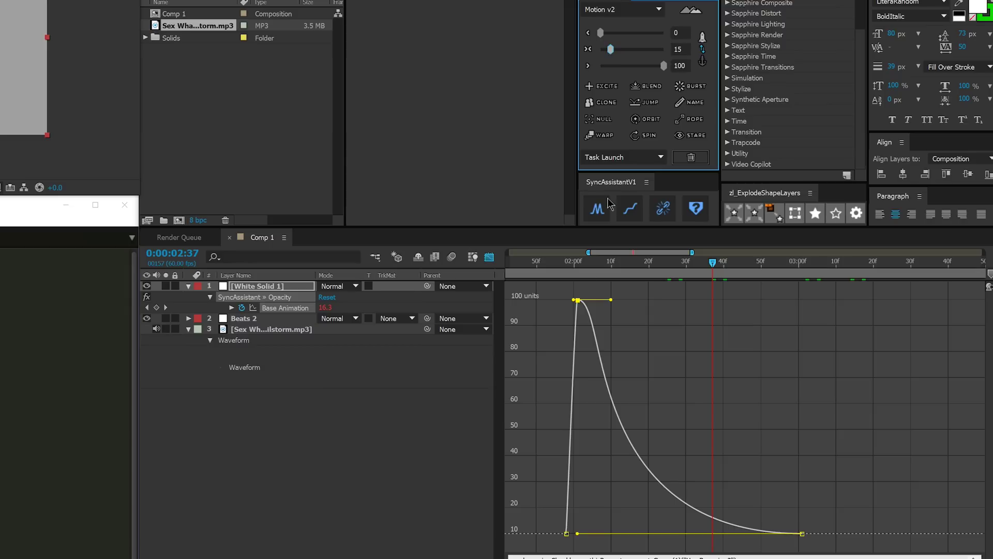
drag(574, 300, 566, 299)
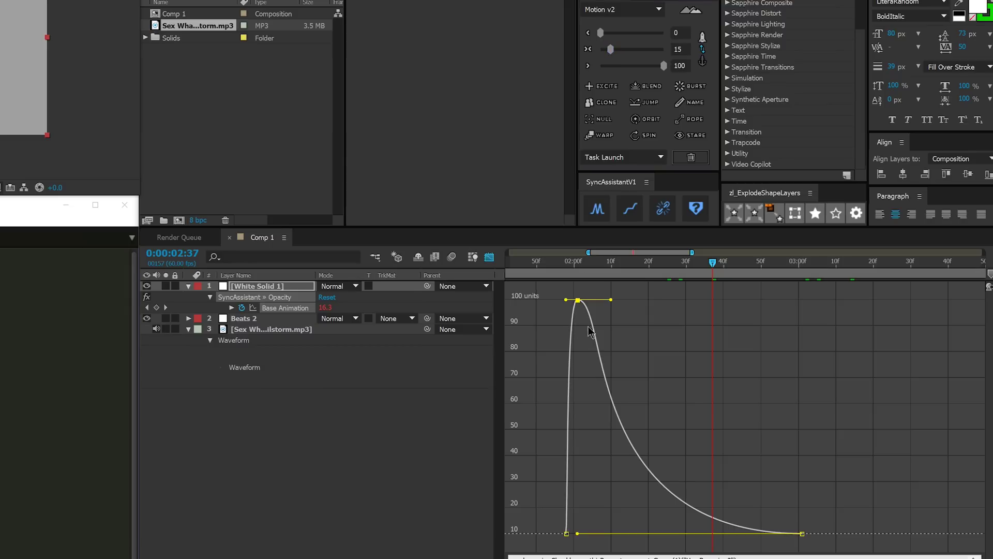
click(556, 274)
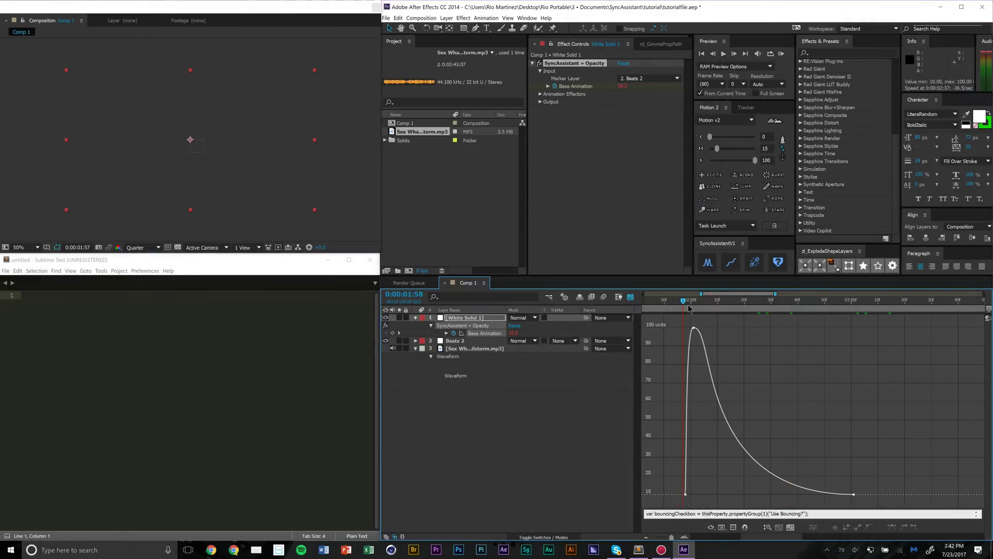
Return from the Graph Editor to the layer bars over the whole composition and preview the eased flash from 0:00:00:00
drag(688, 308, 691, 332)
click(630, 296)
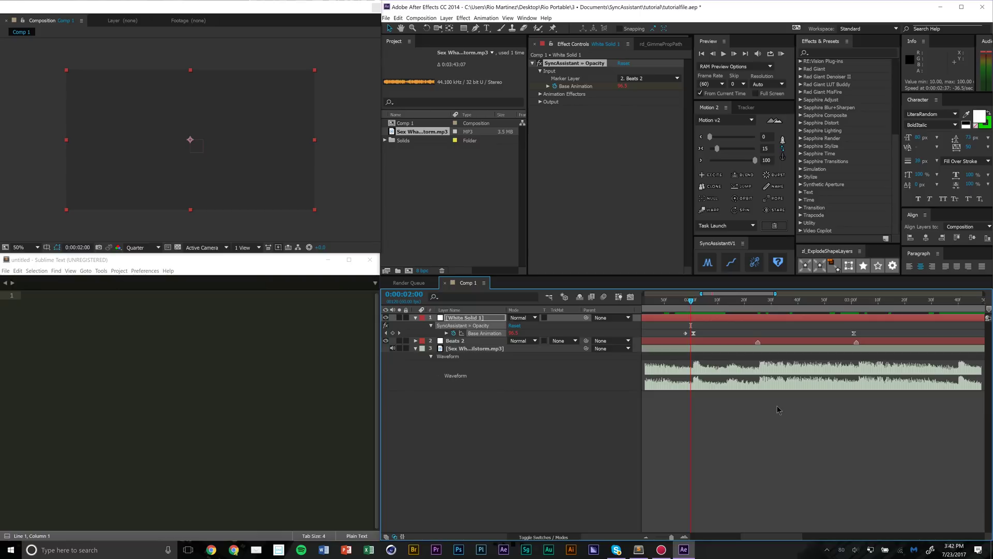
key(semicolon)
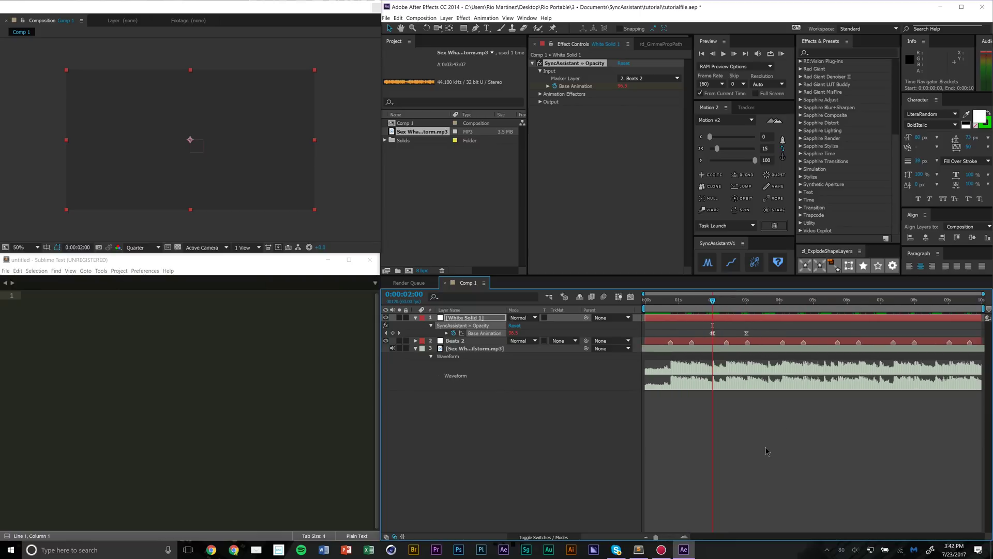
click(761, 448)
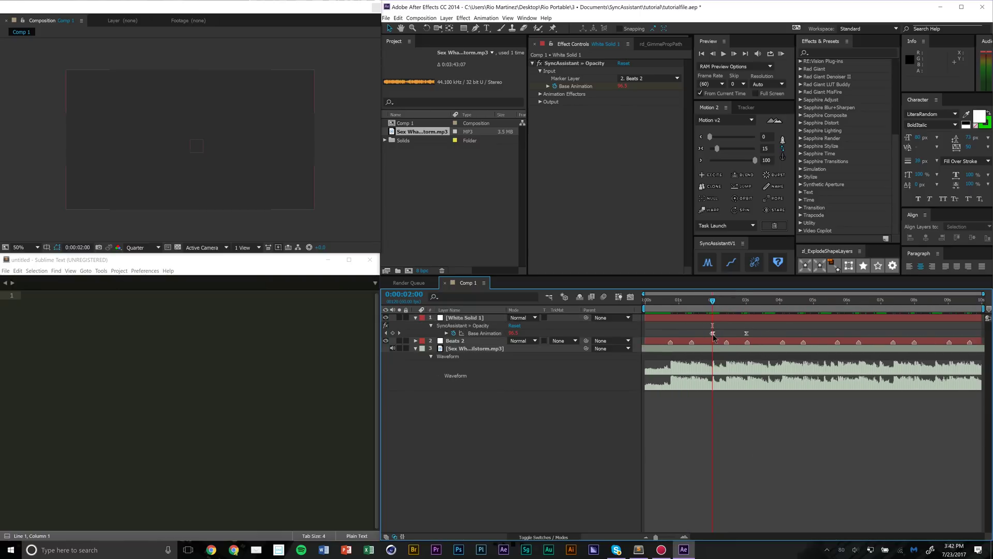
drag(713, 304, 644, 316)
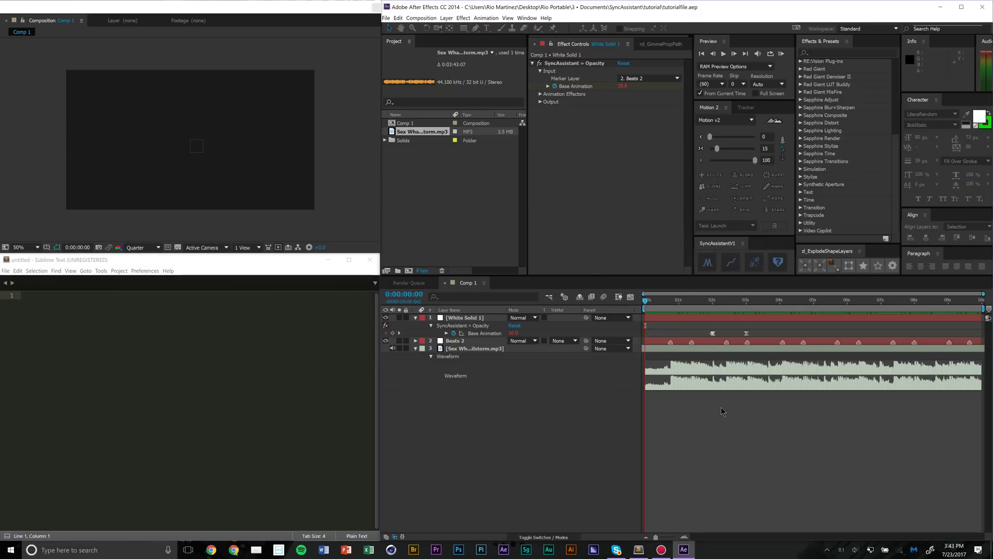
key(space)
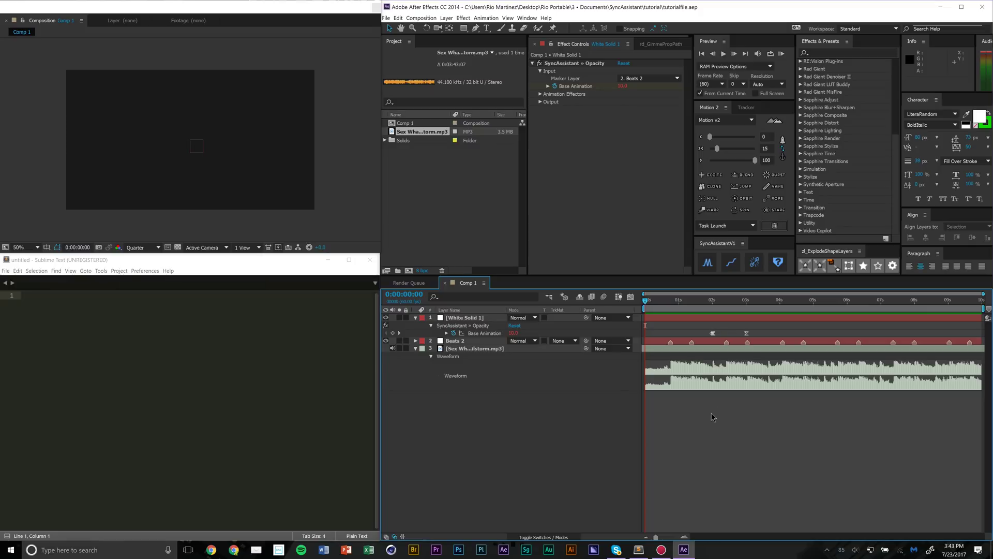
Select all the Base Animation keyframes of the white solid in the timeline
click(468, 319)
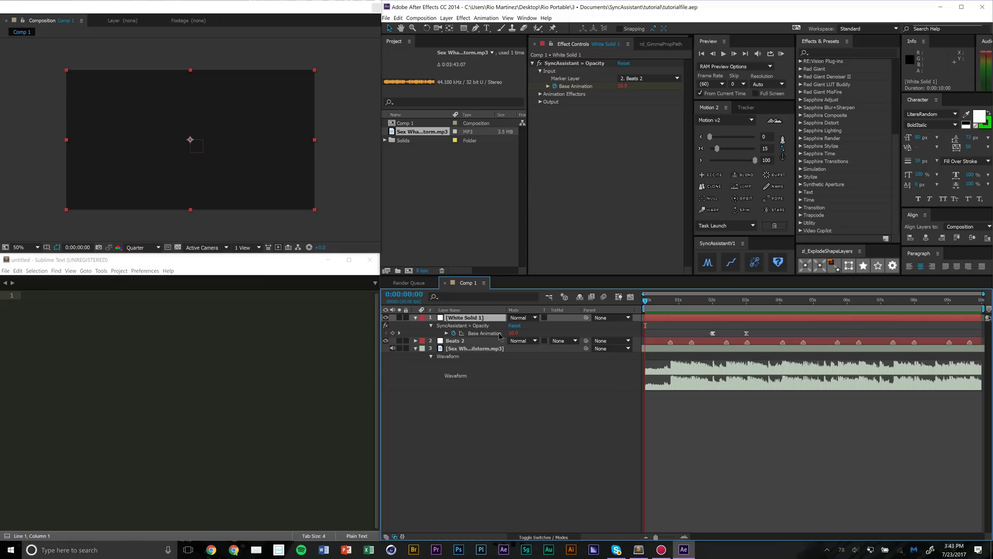
click(861, 344)
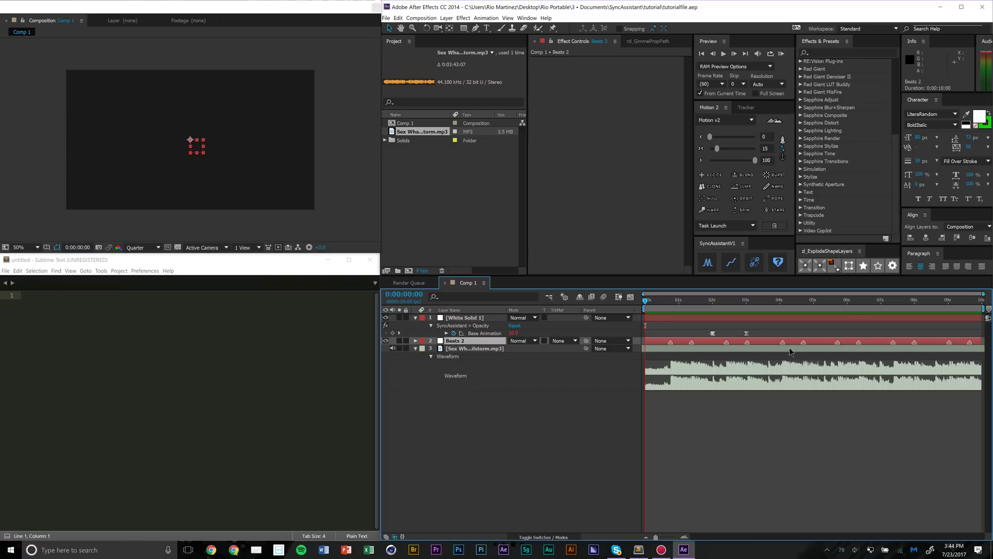
drag(696, 329, 775, 343)
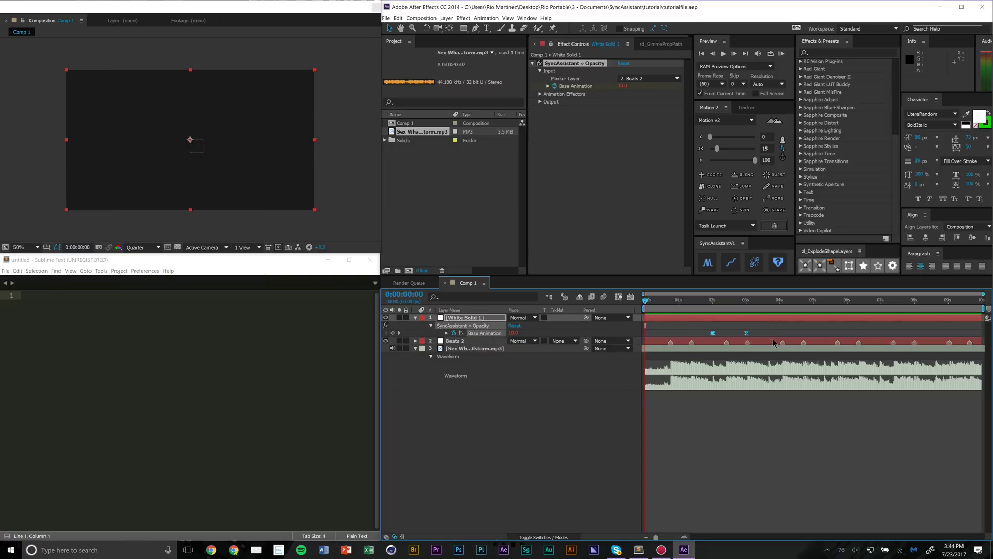